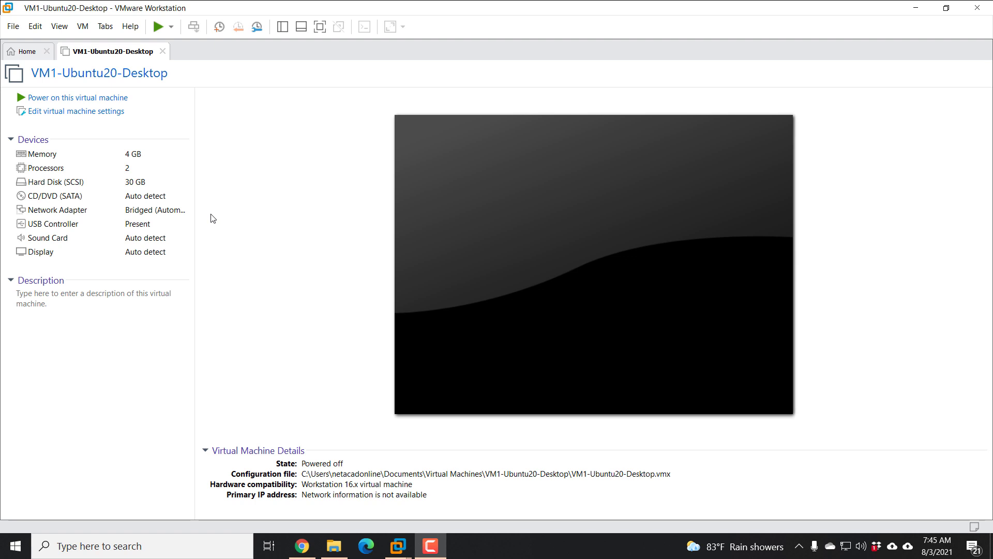
# - Open the VM's settings, confirm memory stays at 4096 MB, and view the Processors page
pyautogui.click(79, 112)
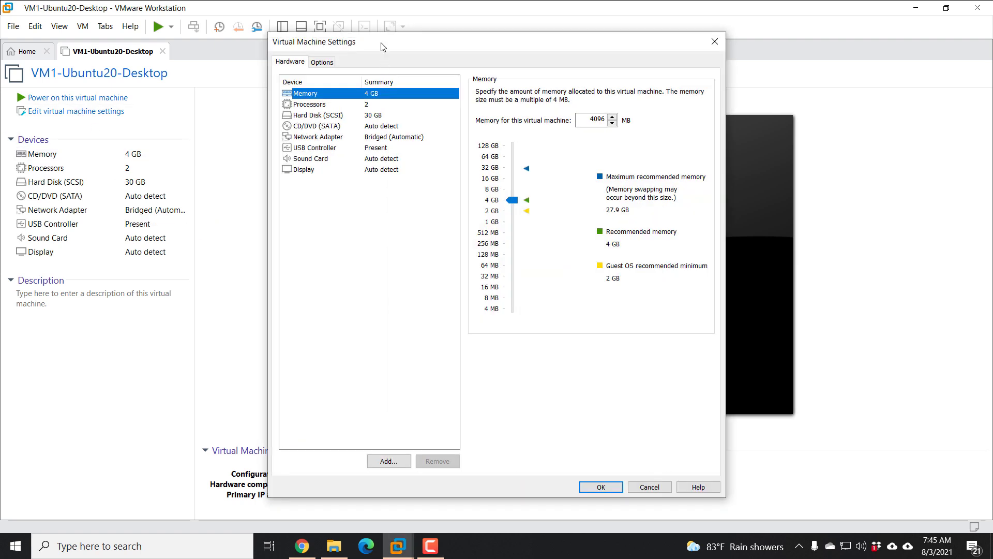
pyautogui.moveTo(383, 47); pyautogui.dragTo(291, 74)
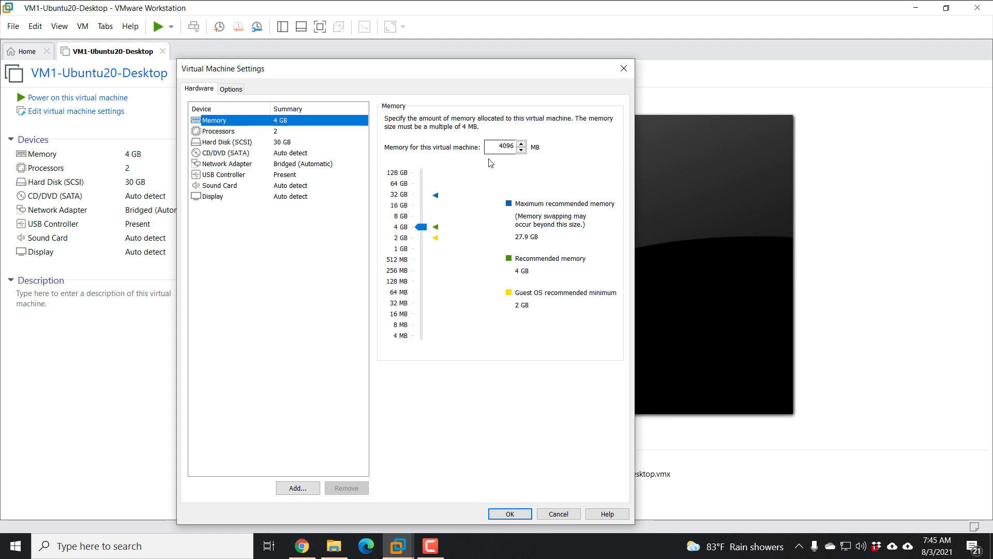
pyautogui.moveTo(421, 227)
pyautogui.mouseDown()
pyautogui.moveTo(427, 239)
pyautogui.moveTo(427, 228)
pyautogui.mouseUp()
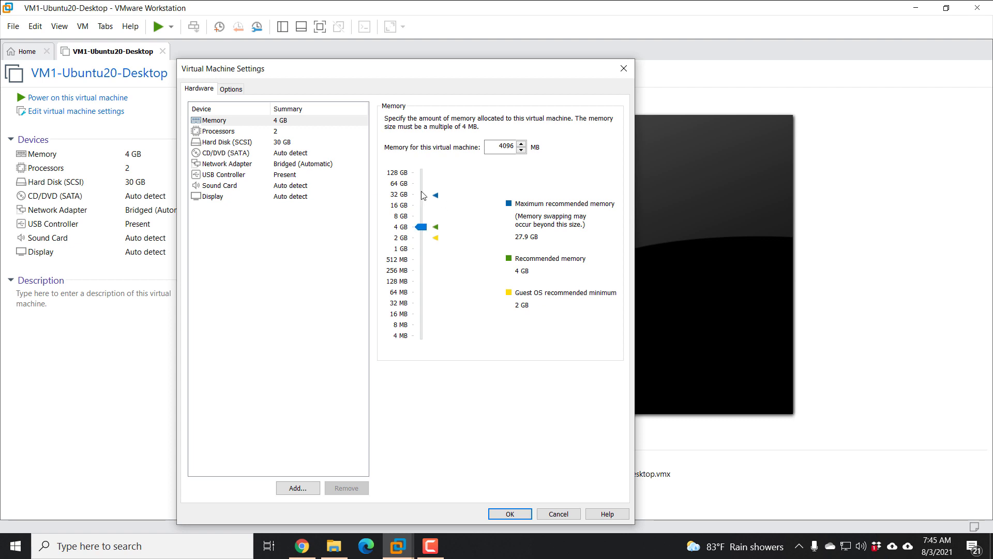
pyautogui.click(250, 133)
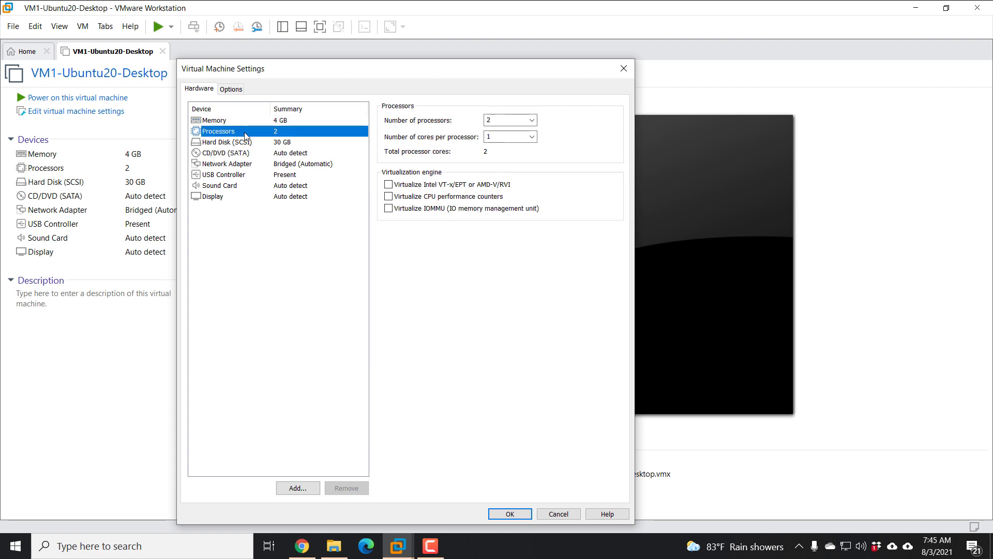
# - Switch the processor count to 1 and back to 2, then view the Hard Disk (SCSI) details
pyautogui.click(532, 122)
pyautogui.click(504, 129)
pyautogui.click(532, 120)
pyautogui.click(505, 137)
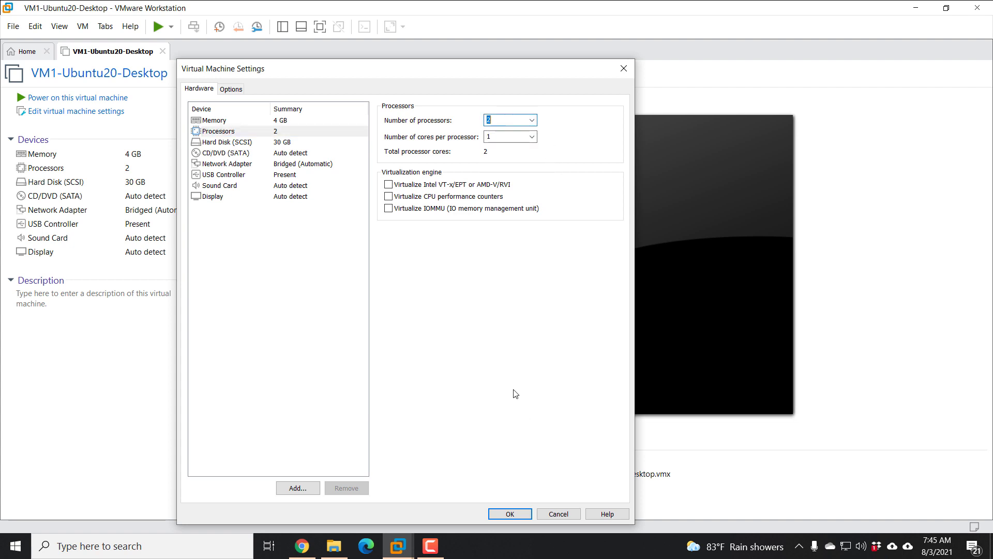
pyautogui.click(259, 143)
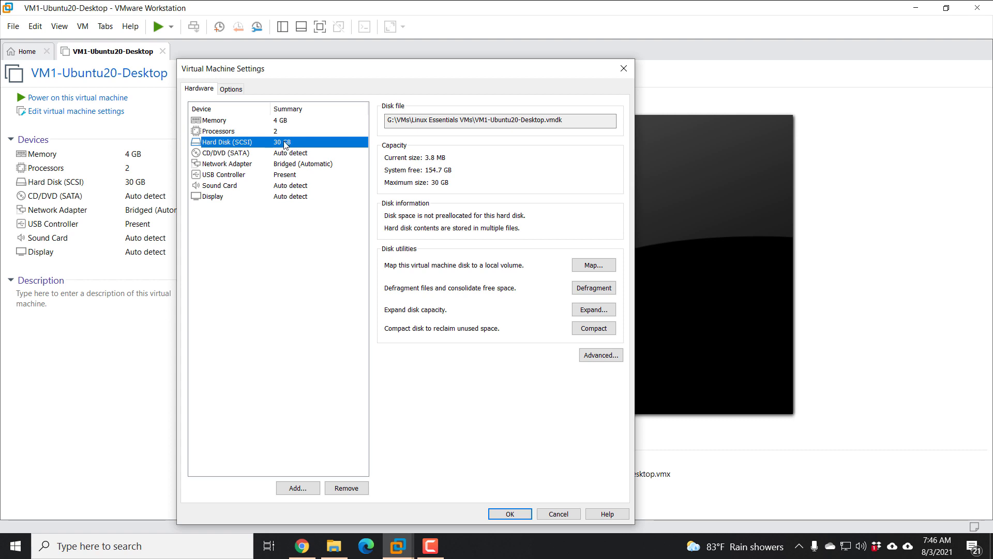
# - Open Expand disk capacity and cancel without changing the maximum disk size
pyautogui.click(595, 311)
pyautogui.click(426, 274)
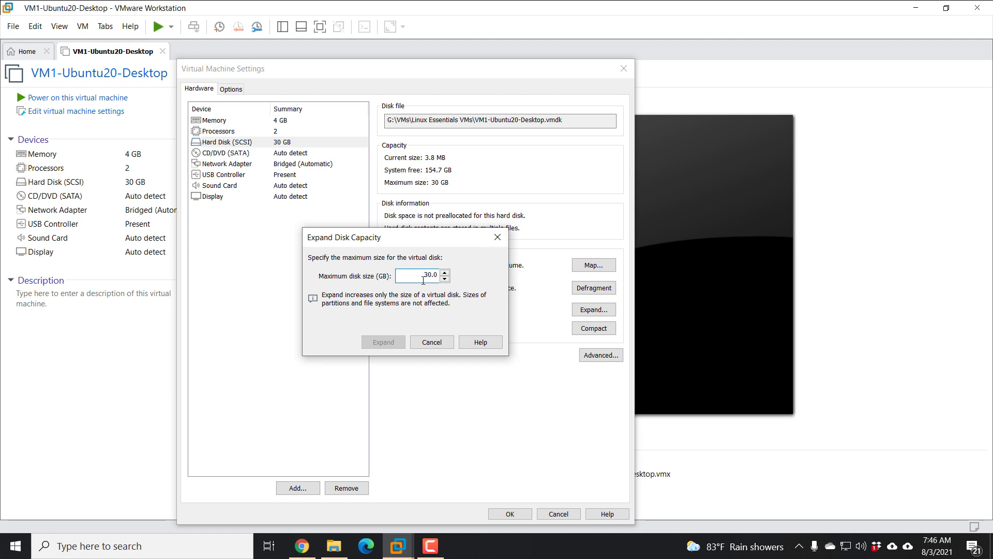
pyautogui.click(431, 342)
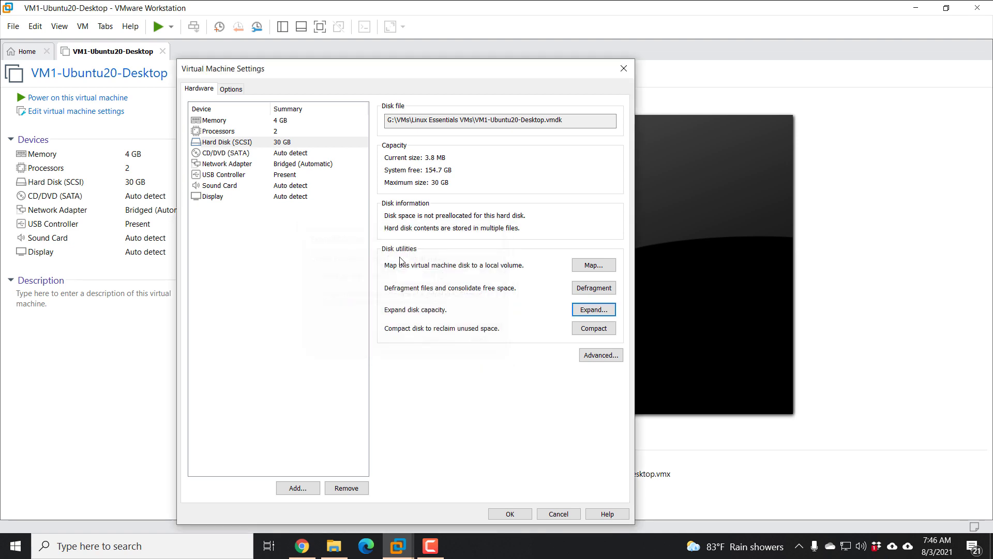
# - Try the CD/DVD physical drive and ISO options, dismiss the missing-ISO warning, and view Network Adapter
pyautogui.click(311, 153)
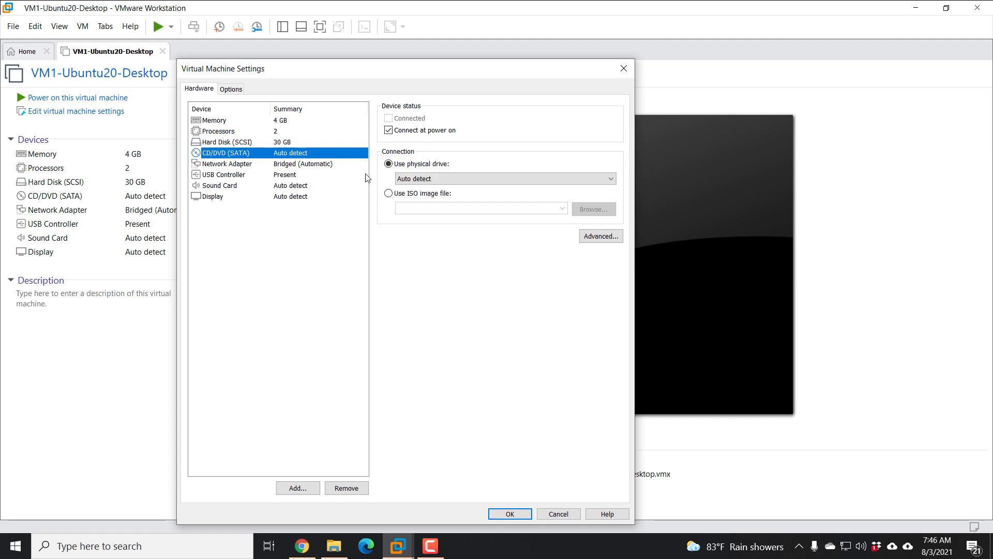
pyautogui.click(434, 179)
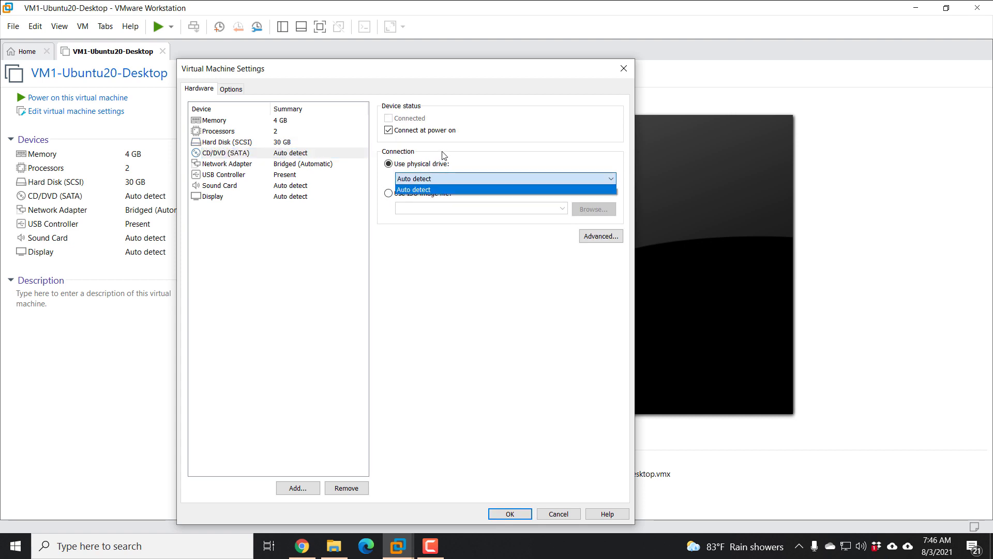
pyautogui.click(443, 154)
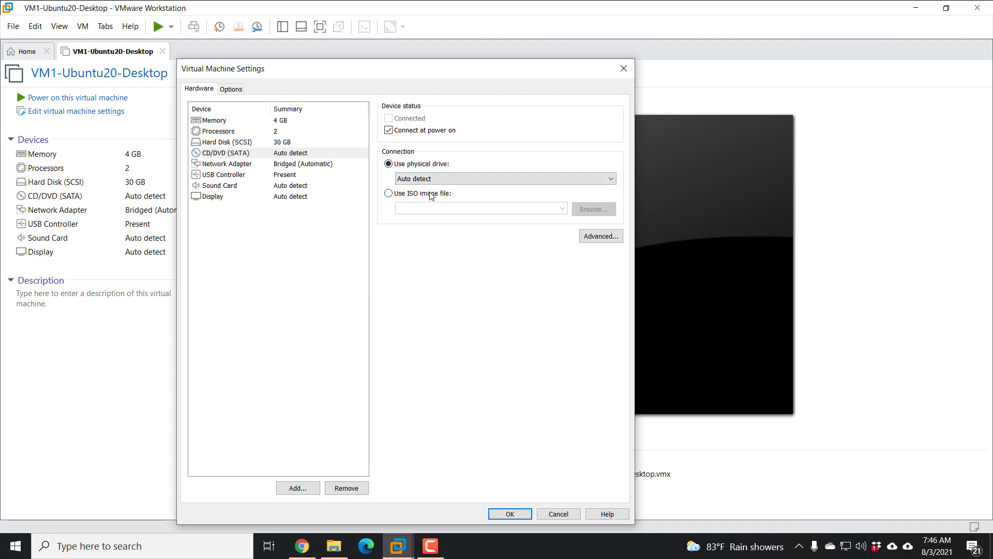
pyautogui.click(429, 194)
pyautogui.click(436, 164)
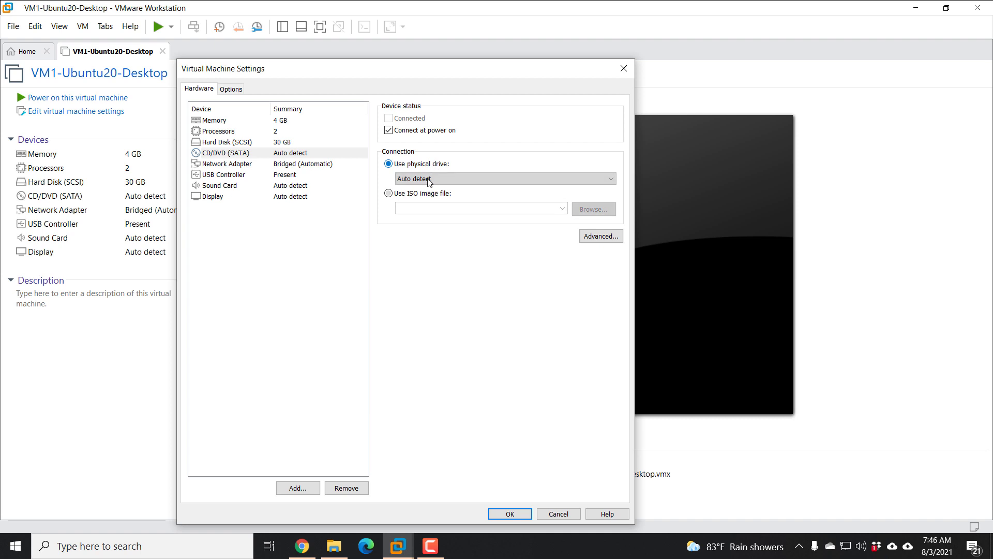
pyautogui.click(426, 196)
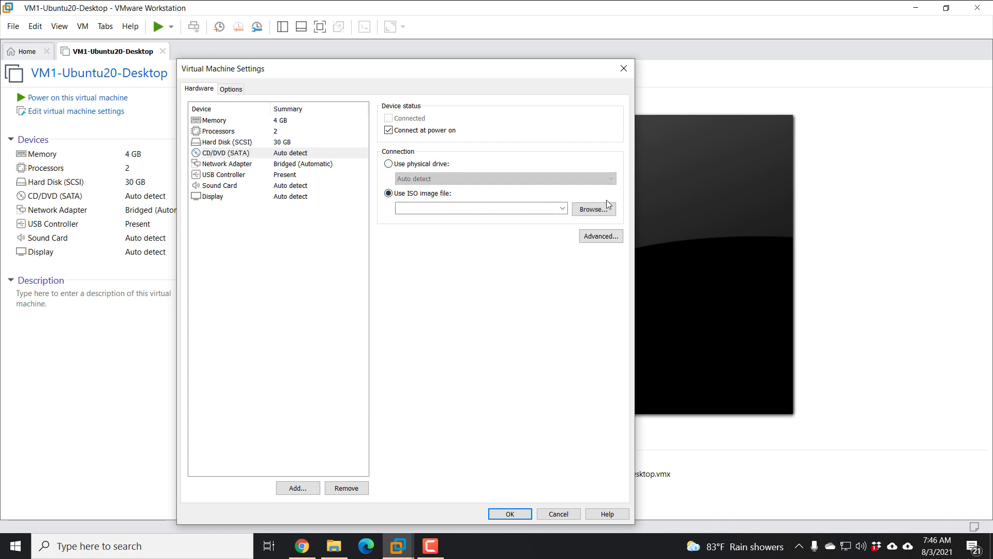
pyautogui.click(291, 164)
pyautogui.click(477, 316)
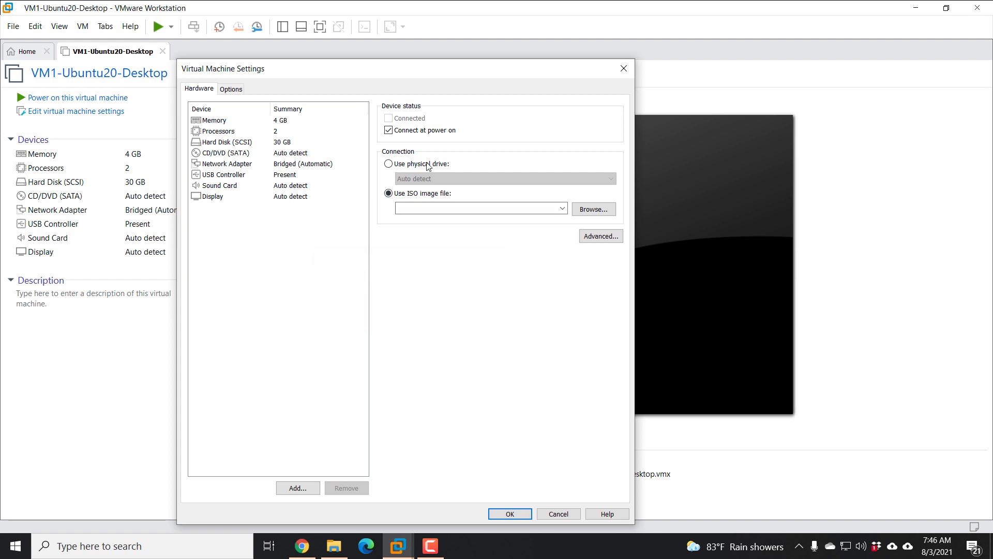
pyautogui.click(283, 164)
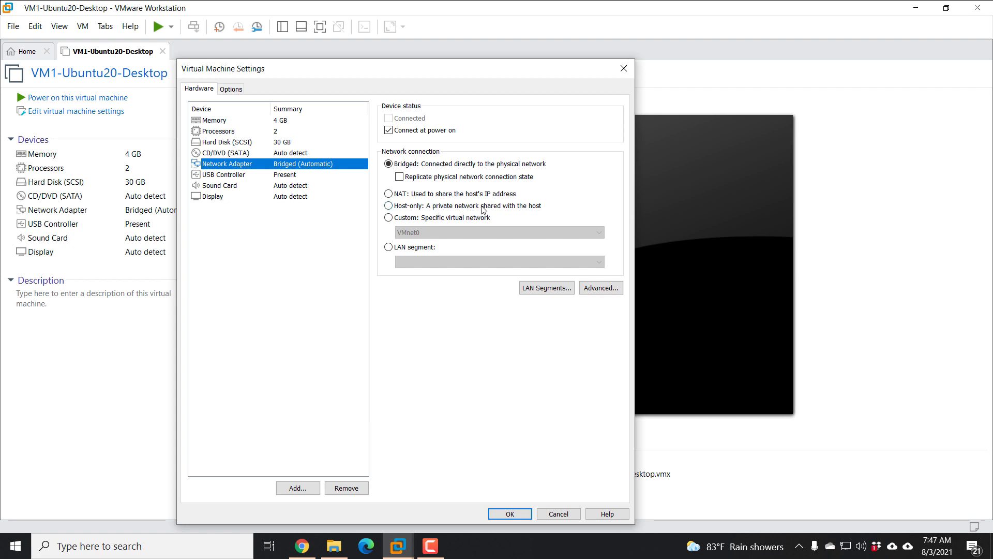
# - Add a second network adapter and switch it from NAT to Bridged
pyautogui.click(298, 487)
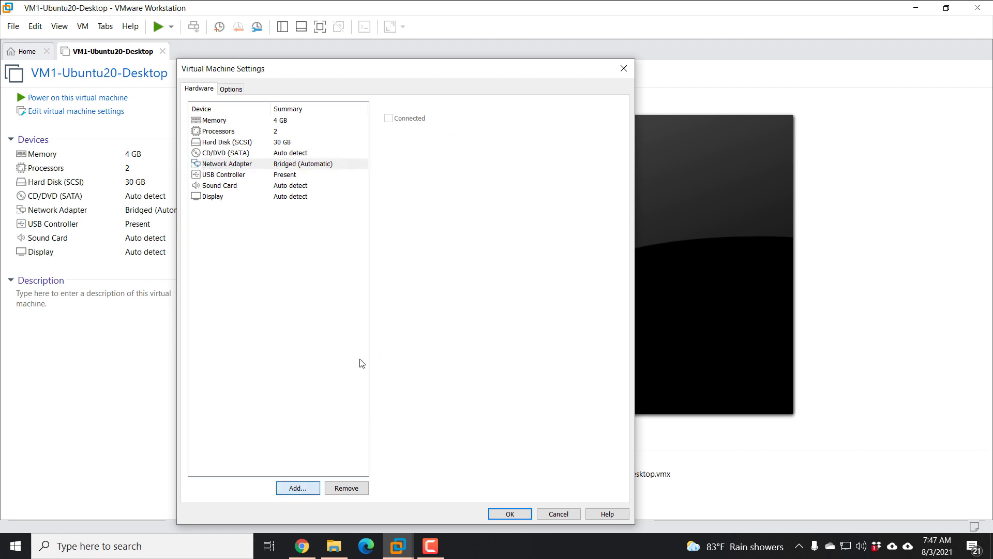
pyautogui.click(318, 270)
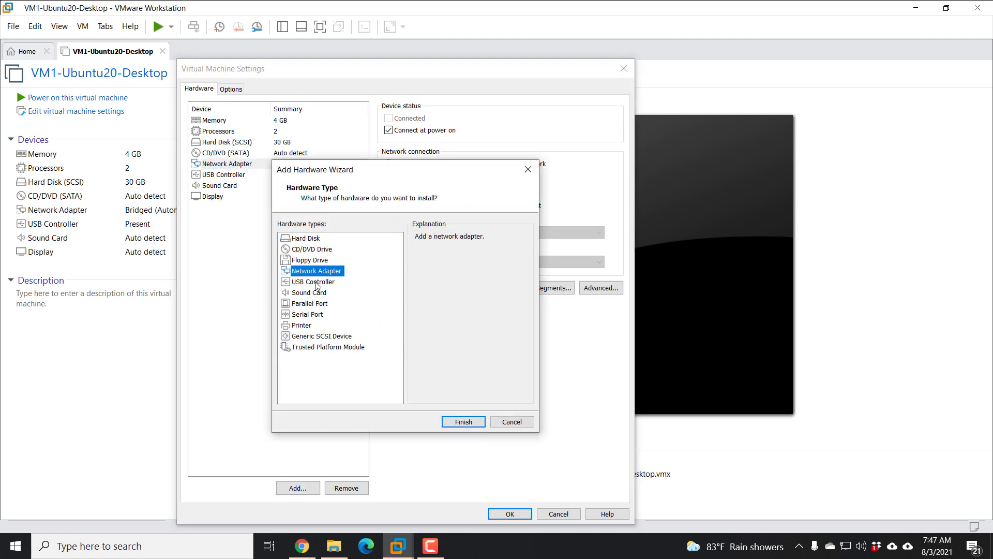
pyautogui.click(462, 422)
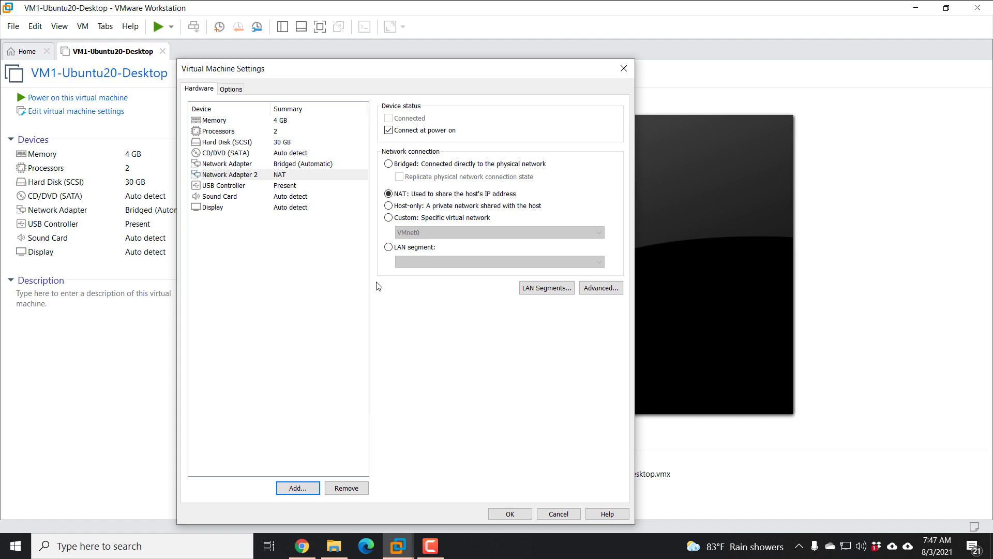
pyautogui.click(255, 177)
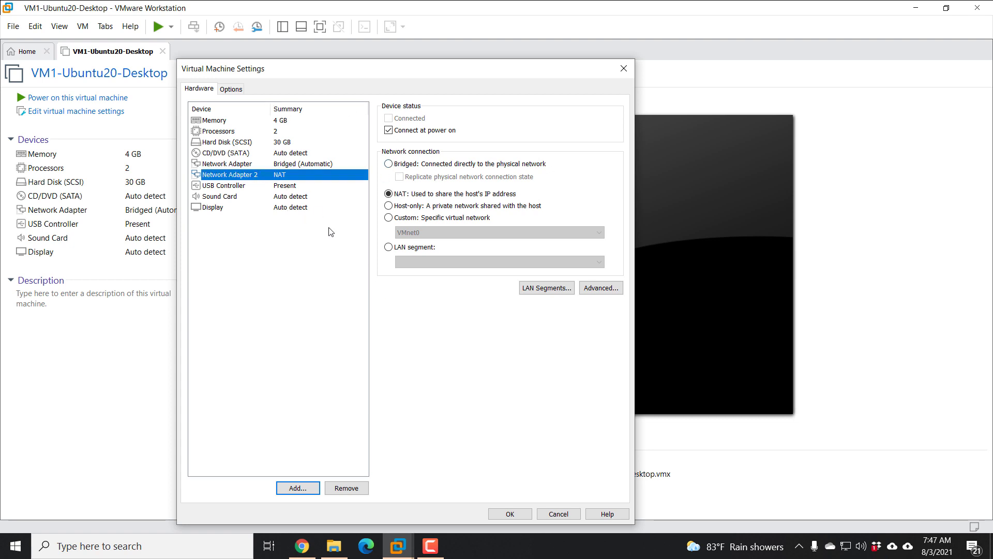
pyautogui.click(414, 165)
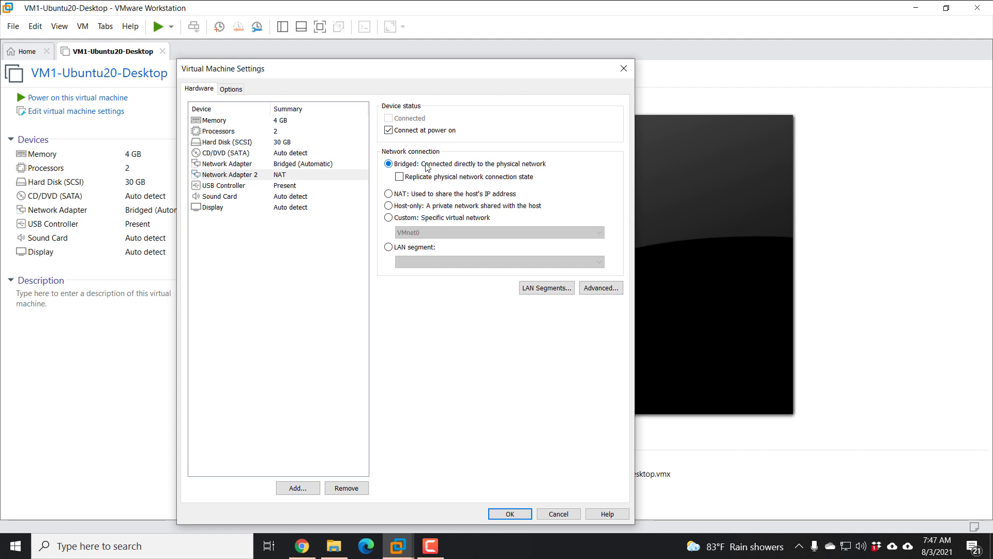
# - Select Network Adapter 2 and remove it, leaving one bridged adapter
pyautogui.click(328, 166)
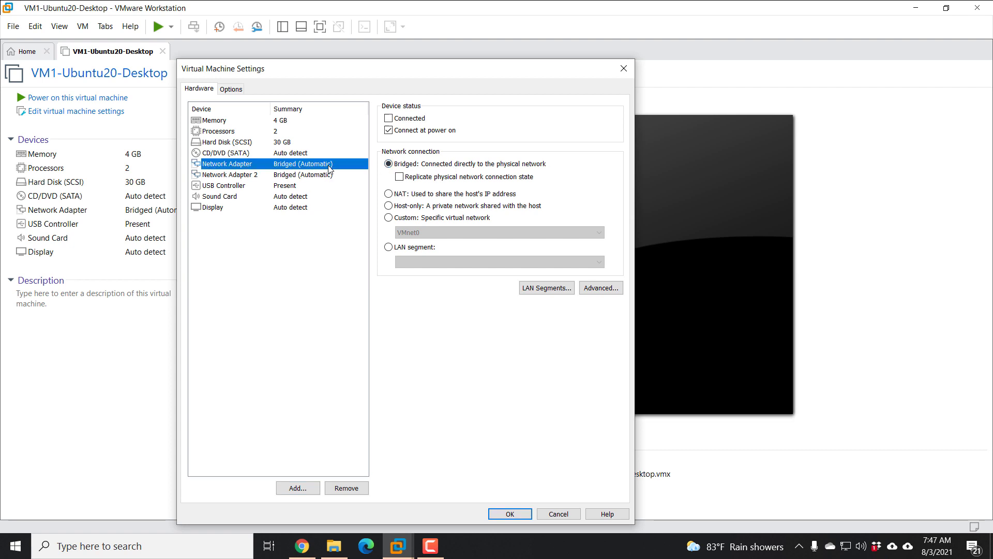
pyautogui.click(322, 176)
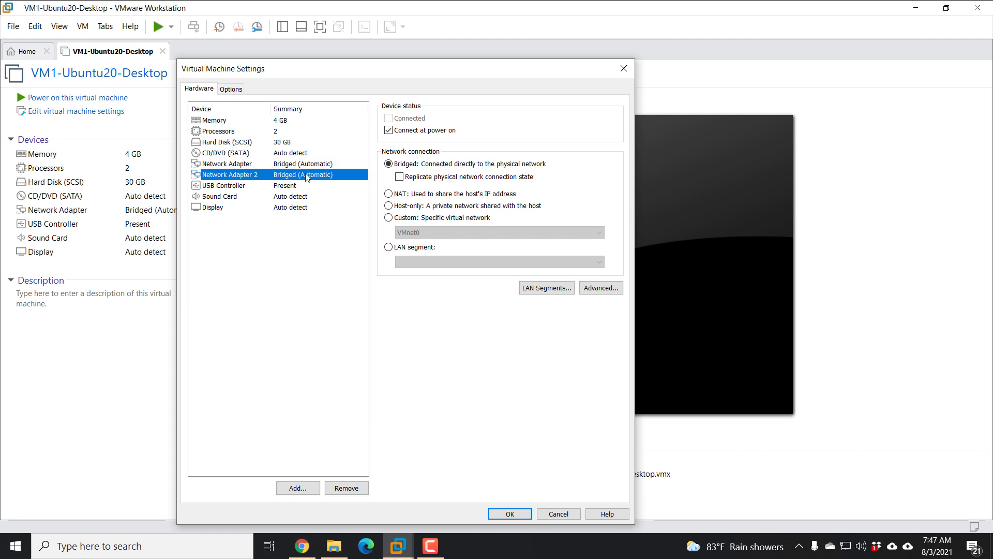
pyautogui.click(349, 488)
pyautogui.click(239, 176)
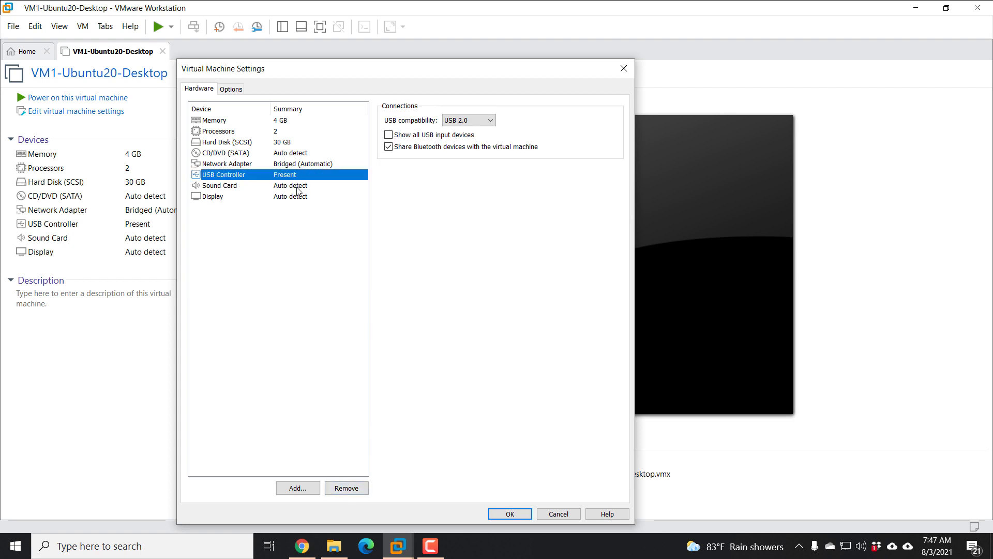
# - Set USB compatibility to USB 3.1 and review the Sound Card, Display and CD/DVD pages
pyautogui.click(481, 125)
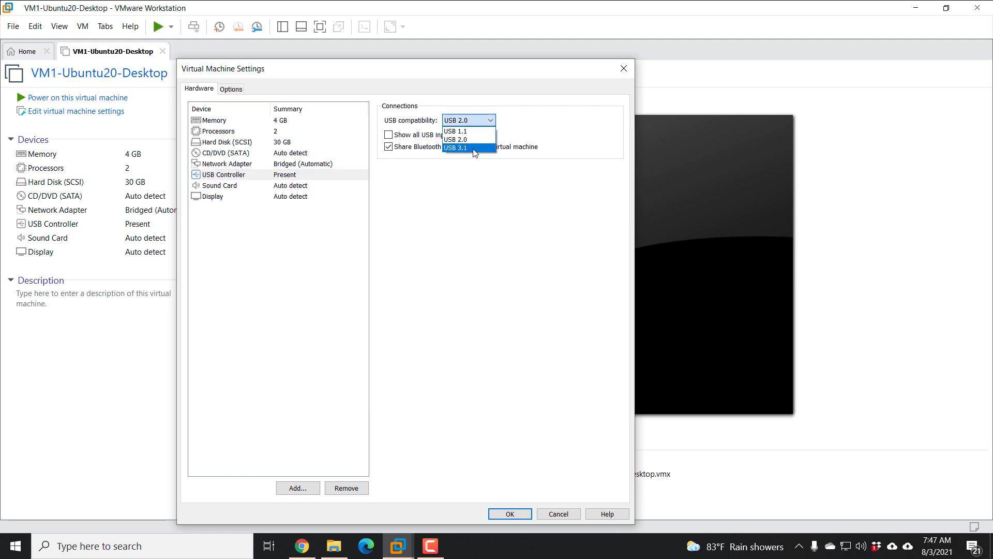
pyautogui.click(473, 147)
pyautogui.click(251, 186)
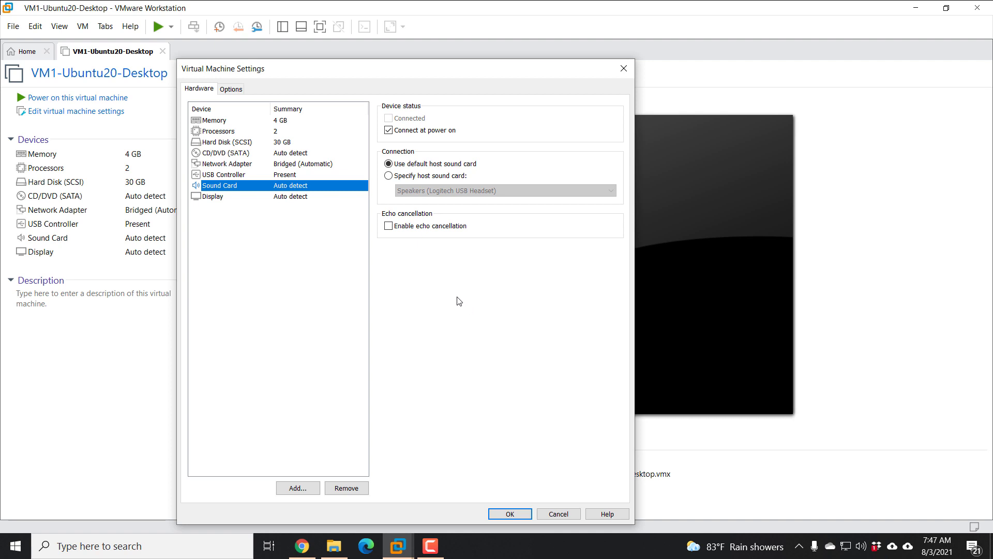
pyautogui.click(258, 198)
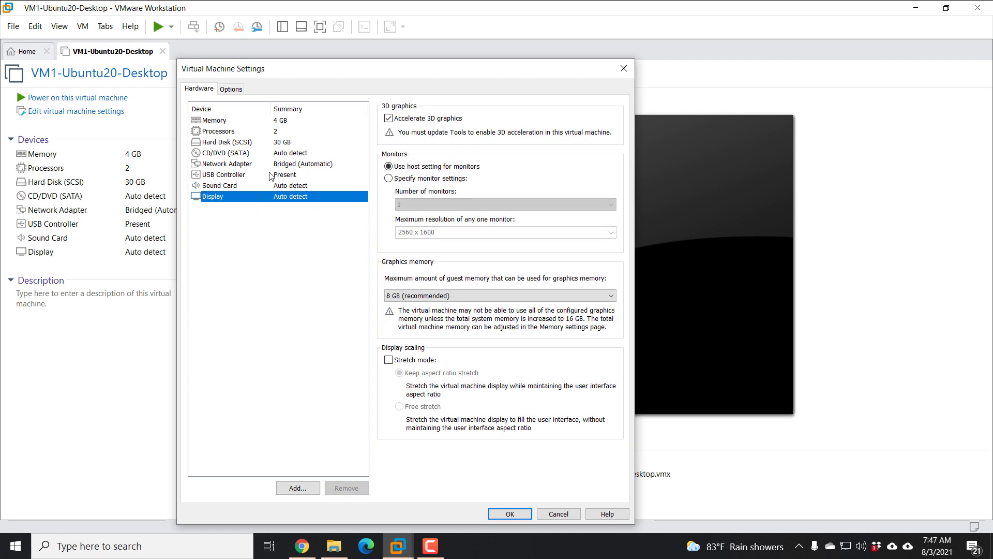
pyautogui.click(255, 154)
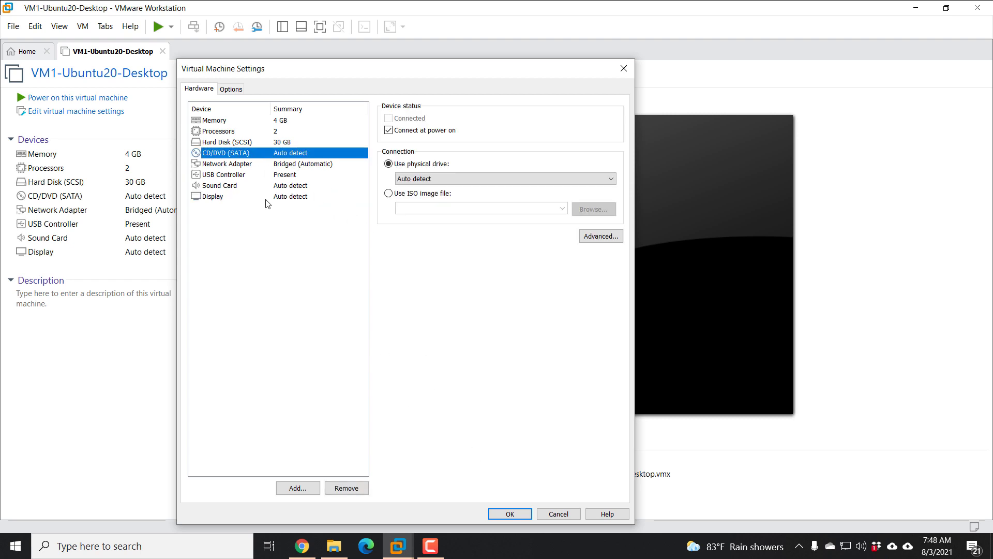
pyautogui.click(238, 91)
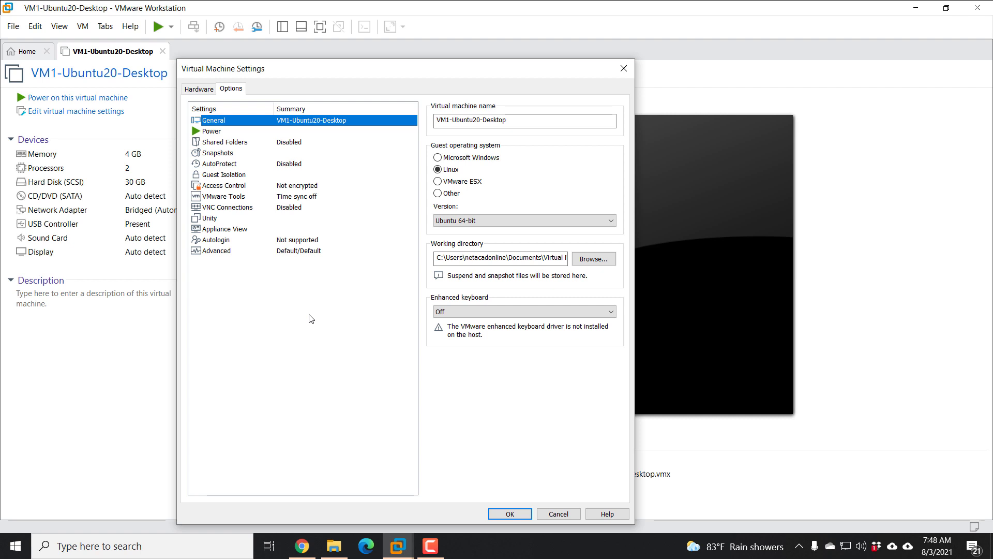
# - In Advanced options, toggle the firmware type between BIOS and UEFI, ending on UEFI
pyautogui.click(258, 253)
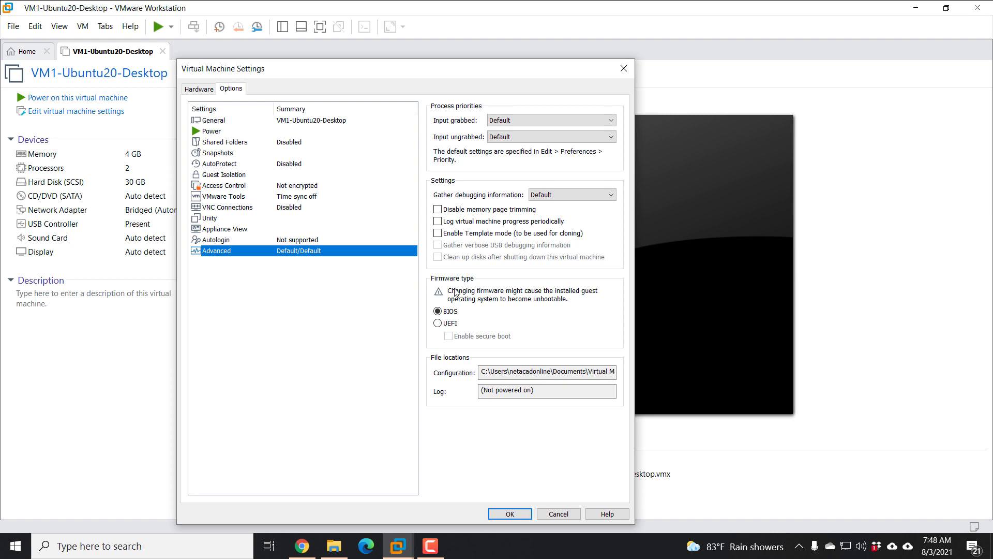
pyautogui.click(471, 316)
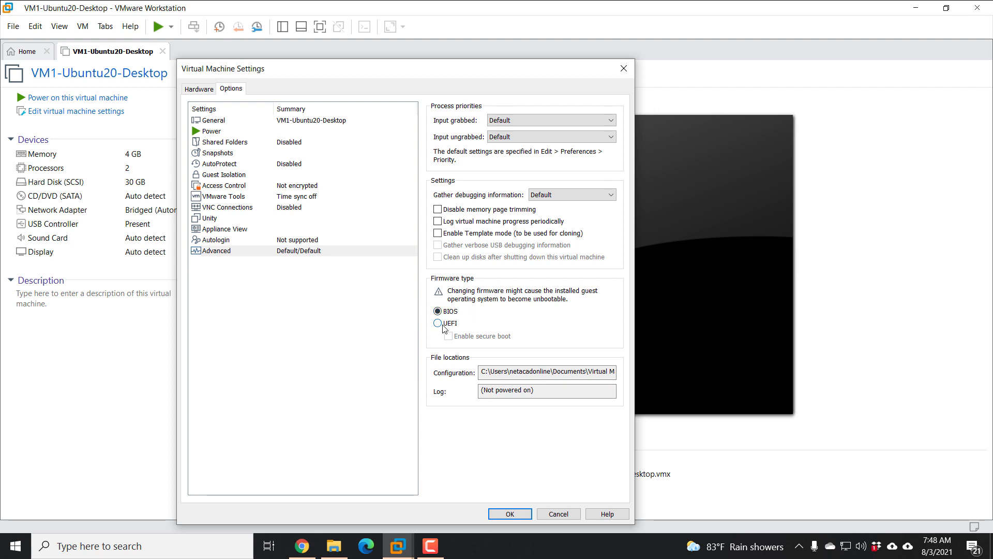
pyautogui.click(439, 323)
pyautogui.click(438, 311)
pyautogui.click(437, 324)
# - Revert firmware to BIOS and set the CD/DVD (SATA) drive to use an ISO image file
pyautogui.click(447, 312)
pyautogui.click(199, 89)
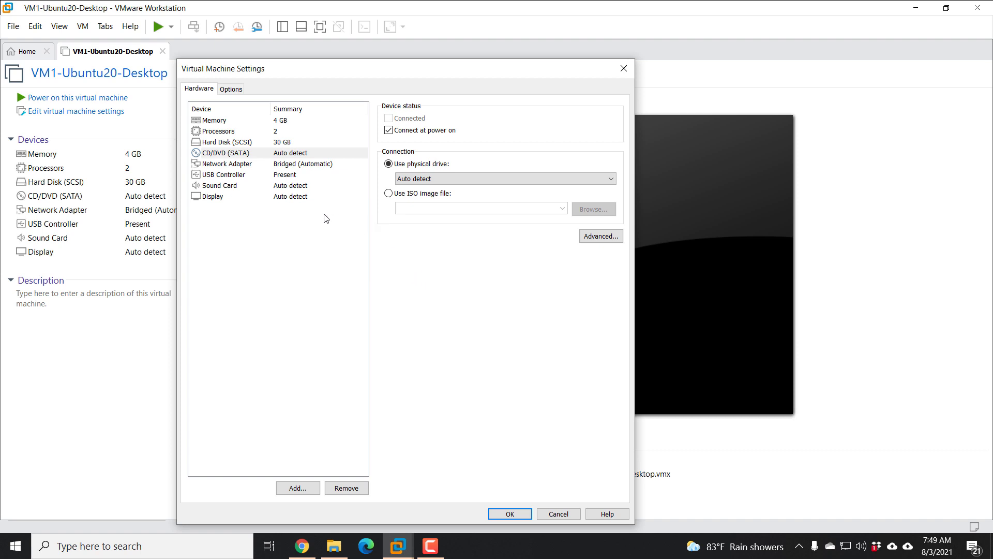
pyautogui.click(228, 154)
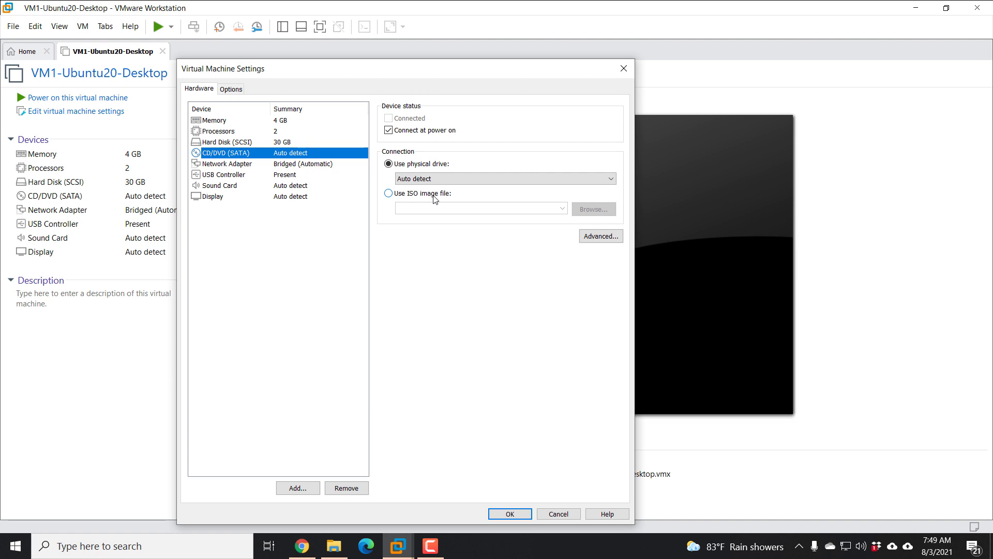
pyautogui.click(397, 194)
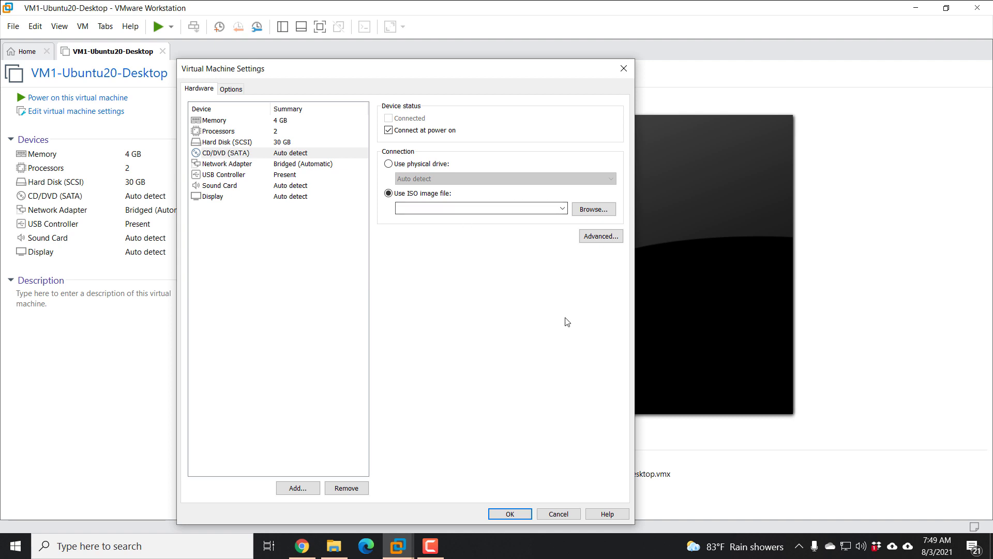
# - Attach D:\ISO\ubuntu-20.04.2.0-desktop-amd64.iso to the drive and apply the settings with OK
pyautogui.click(592, 212)
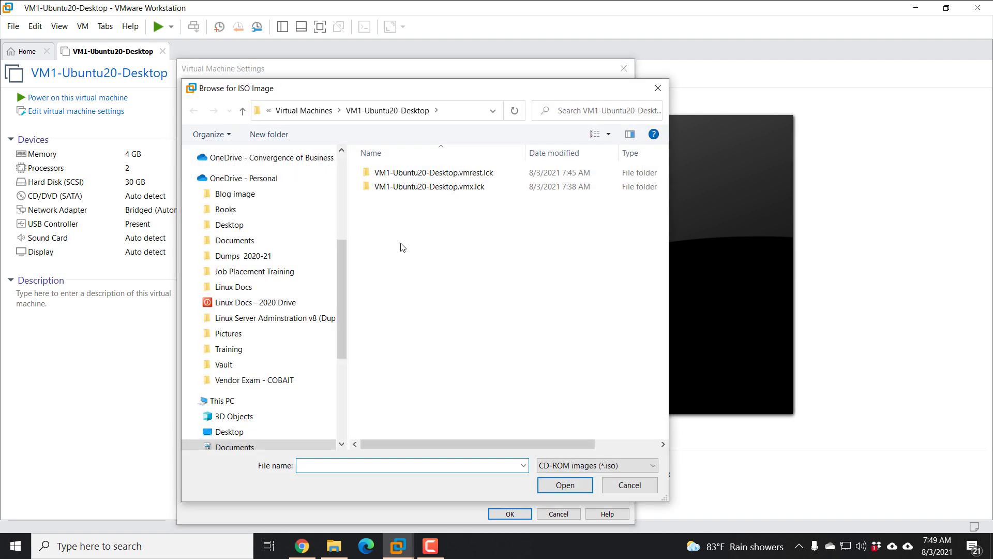
pyautogui.scroll(-3, 311, 401)
pyautogui.scroll(-1, 230, 409)
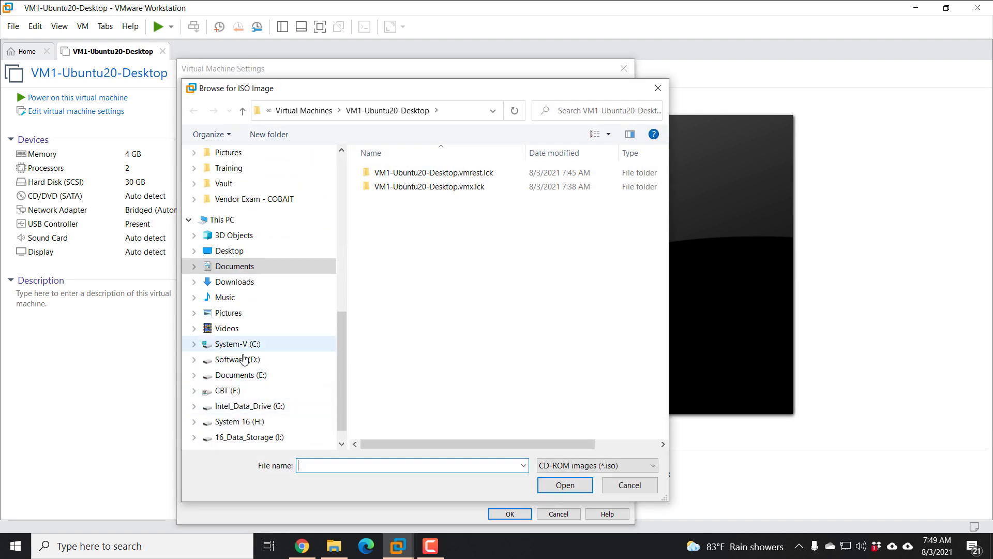
pyautogui.click(230, 359)
pyautogui.doubleClick(388, 228)
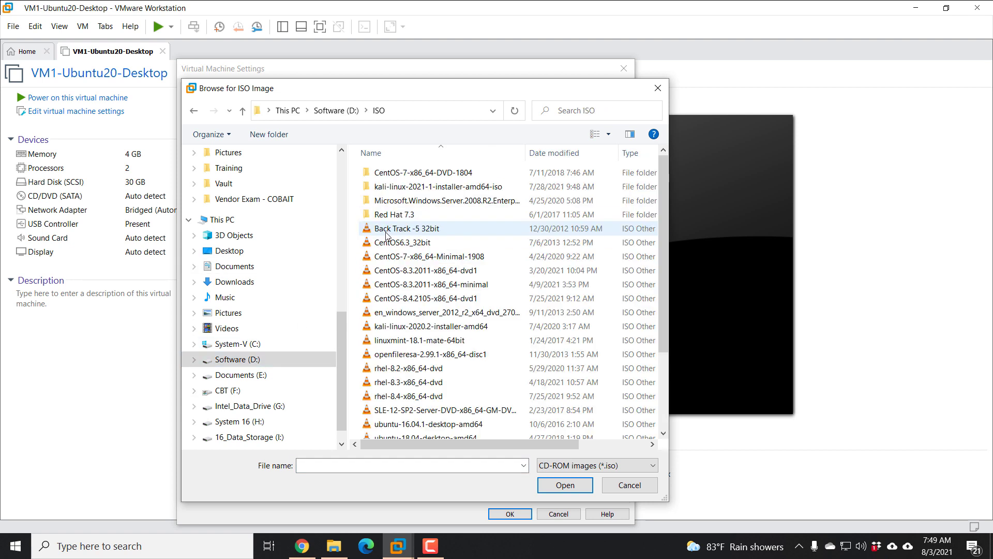
pyautogui.scroll(-4, 450, 380)
pyautogui.click(433, 348)
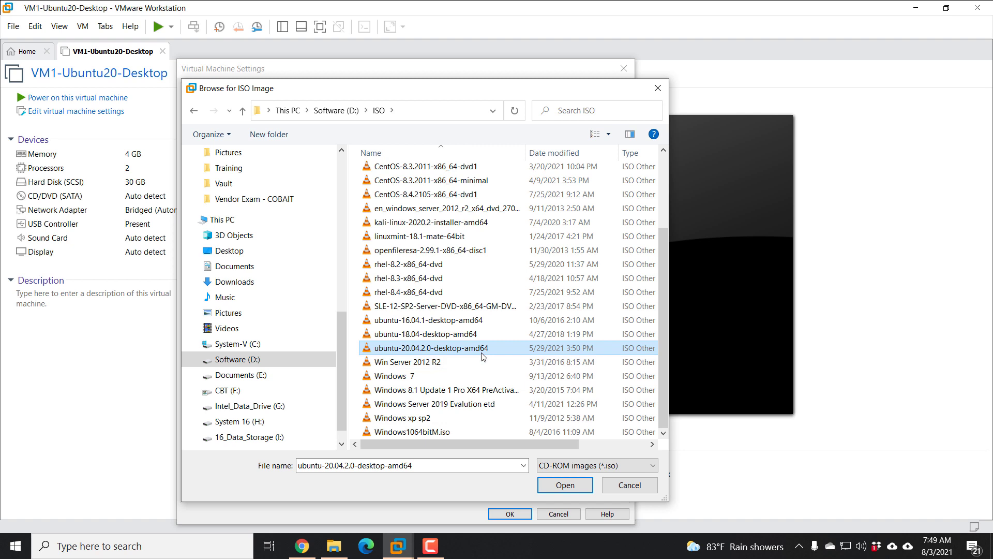
pyautogui.click(566, 486)
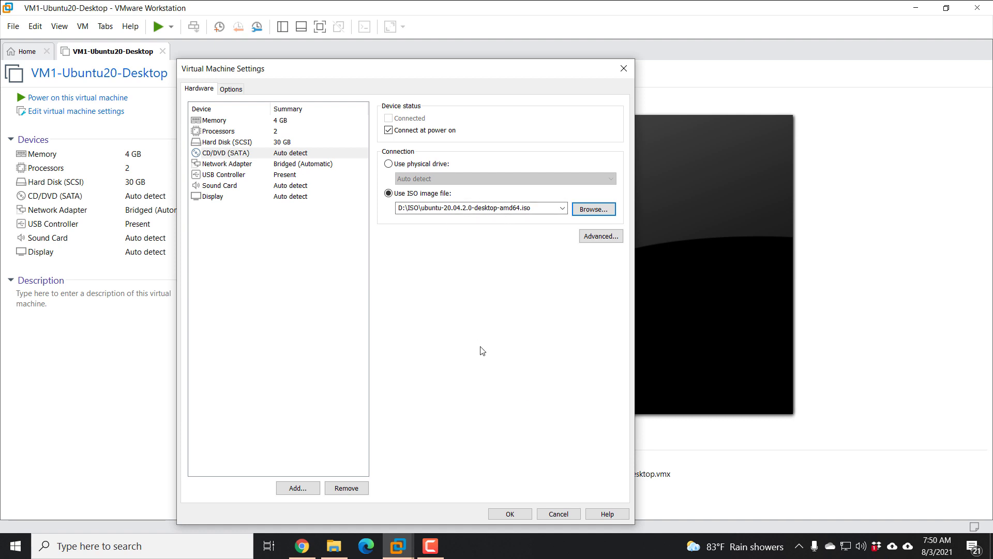
pyautogui.click(515, 517)
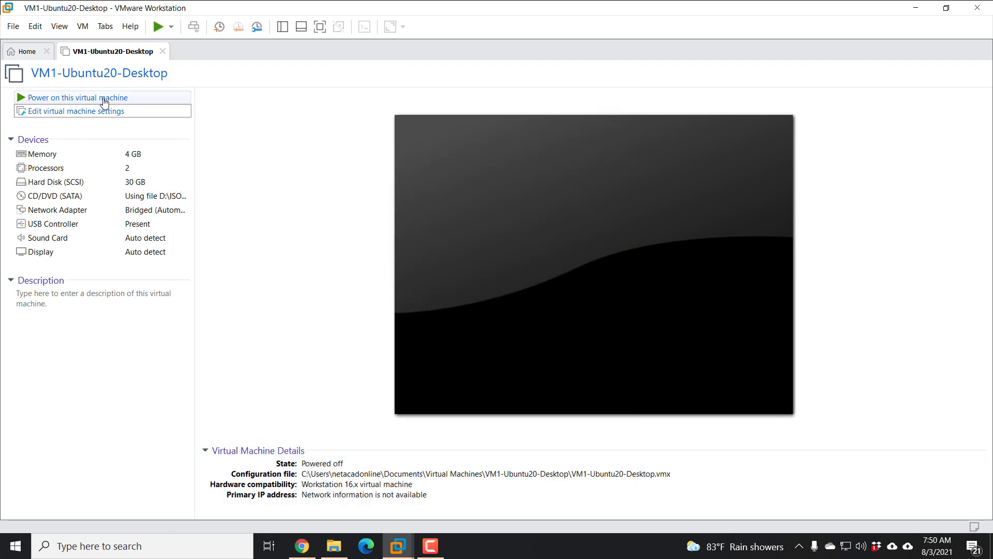
# - Power on the VM and let it boot to the Ubuntu installer's Welcome screen
pyautogui.click(123, 98)
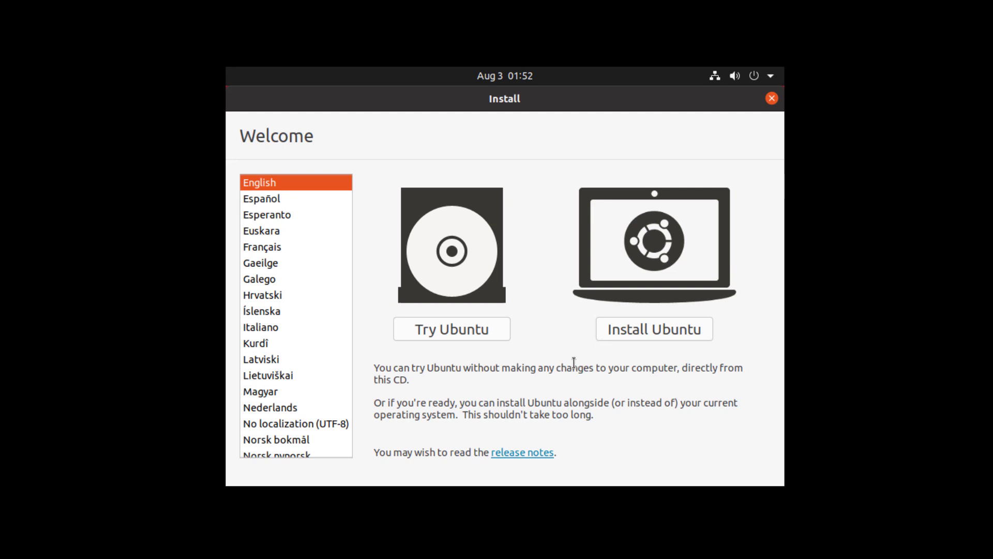
# - Choose Install Ubuntu and continue with the English (US) keyboard layout
pyautogui.click(653, 329)
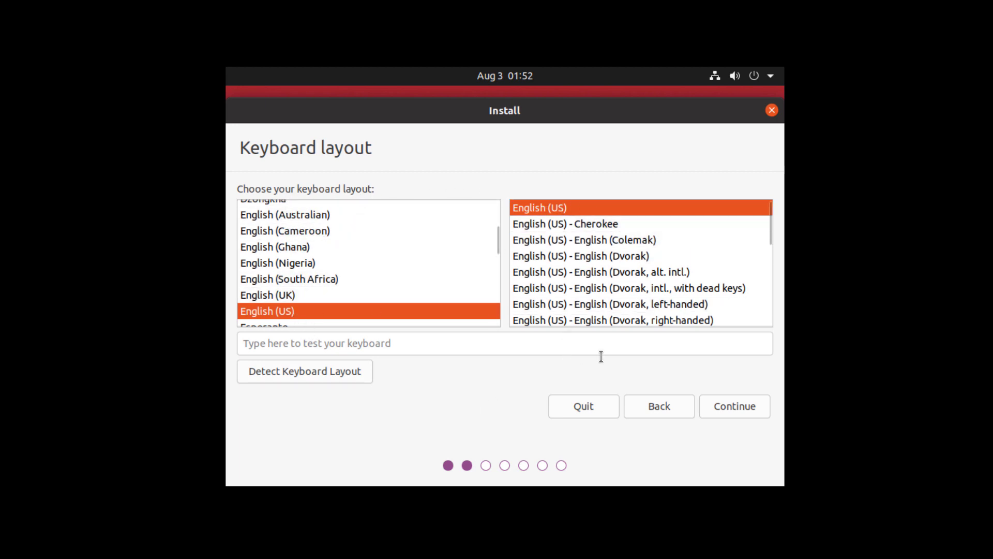
pyautogui.click(735, 408)
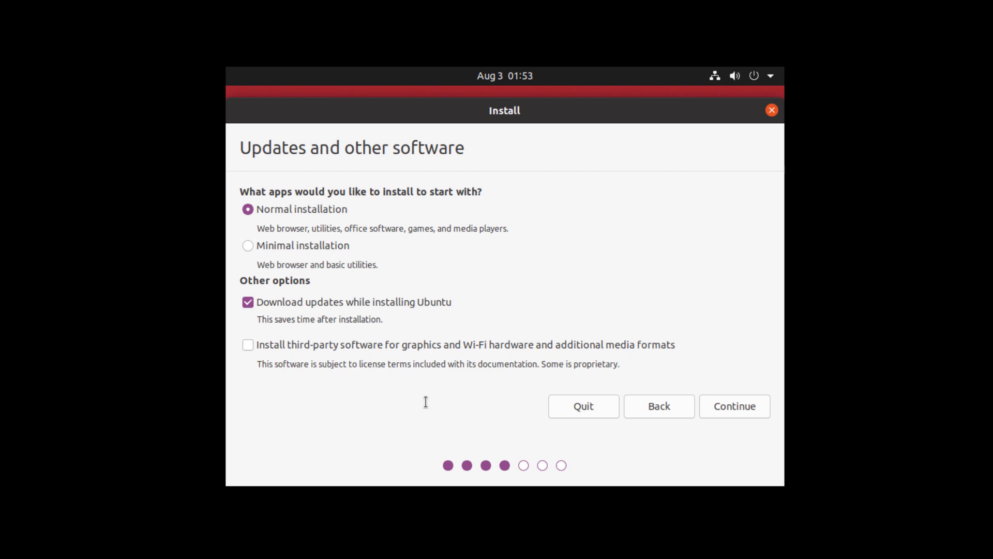
# - Keep Normal installation with 'Download updates' and third-party software both unchecked
pyautogui.click(247, 303)
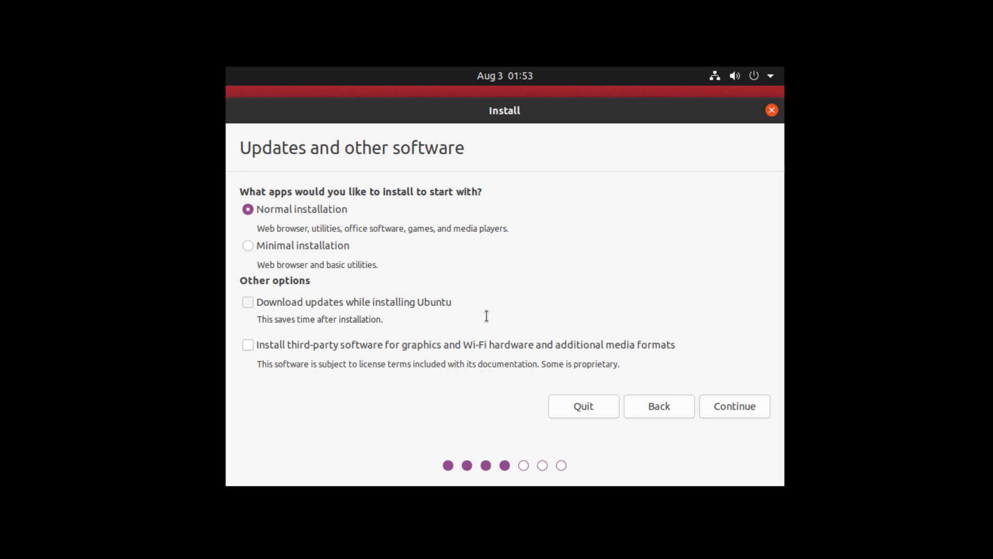
pyautogui.click(249, 304)
pyautogui.click(248, 346)
pyautogui.click(248, 345)
pyautogui.click(247, 303)
# - Choose 'Something else' as the installation type to reach the manual partition editor for /dev/sda
pyautogui.click(728, 406)
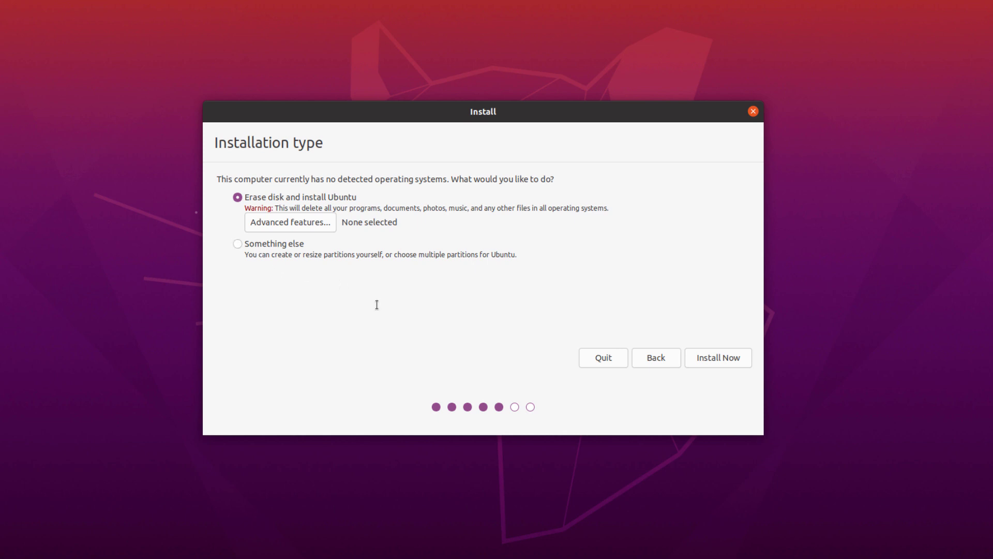
pyautogui.click(273, 243)
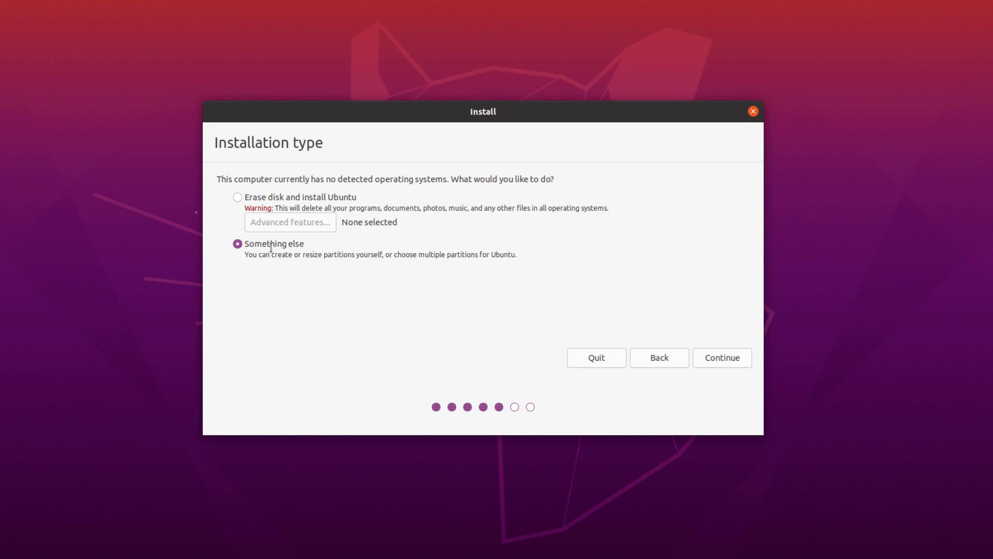
pyautogui.click(724, 357)
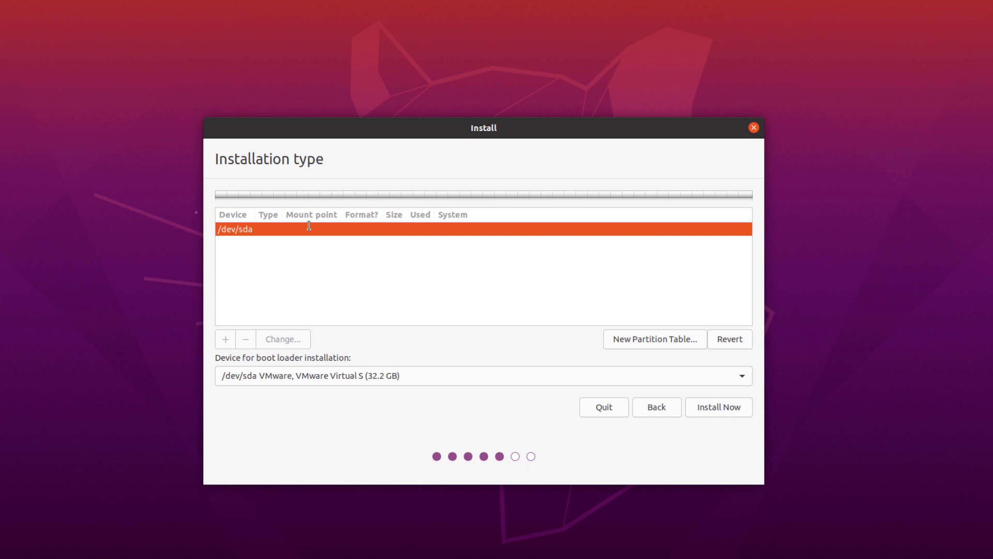
# - Replace /dev/sda with a new empty partition table and select its 32212 MB free space
pyautogui.click(649, 341)
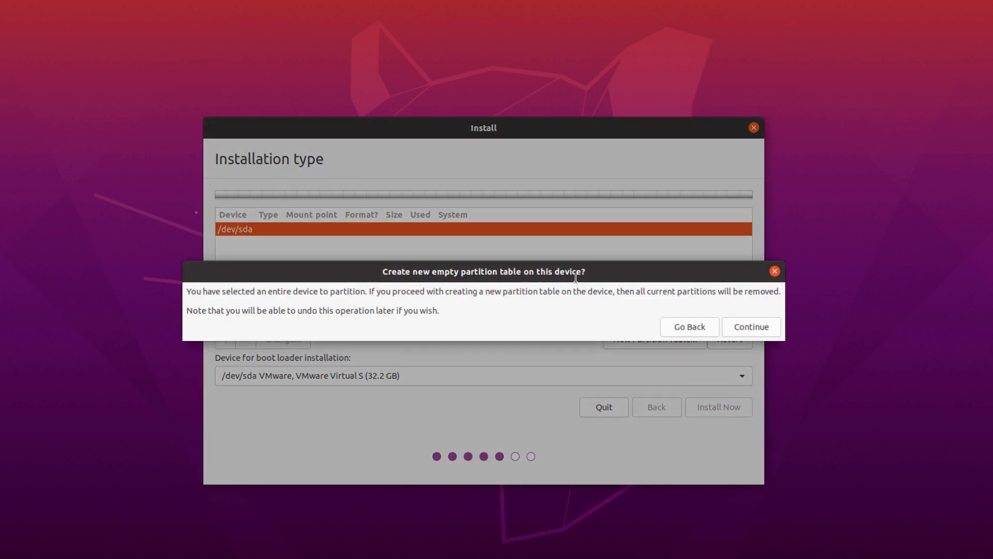
pyautogui.click(753, 327)
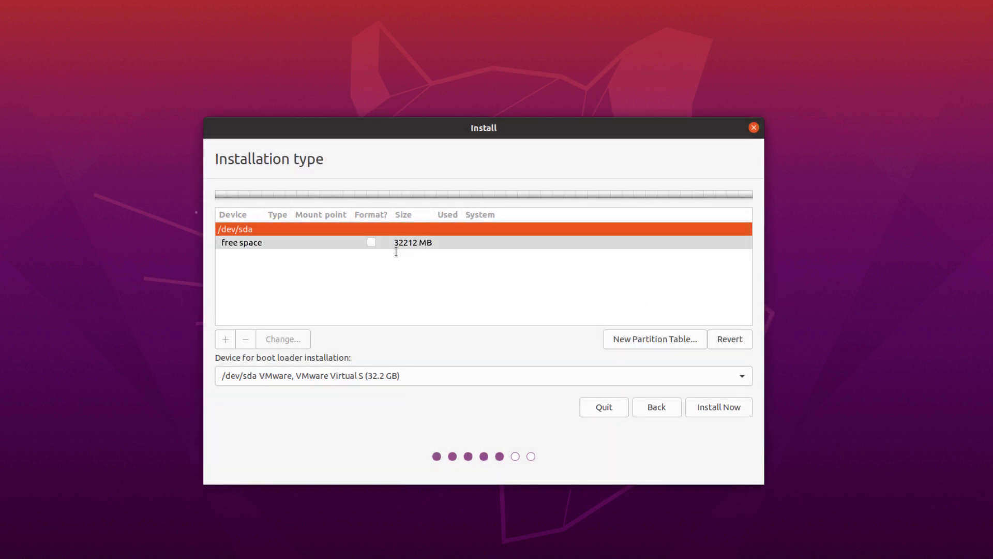
pyautogui.click(264, 244)
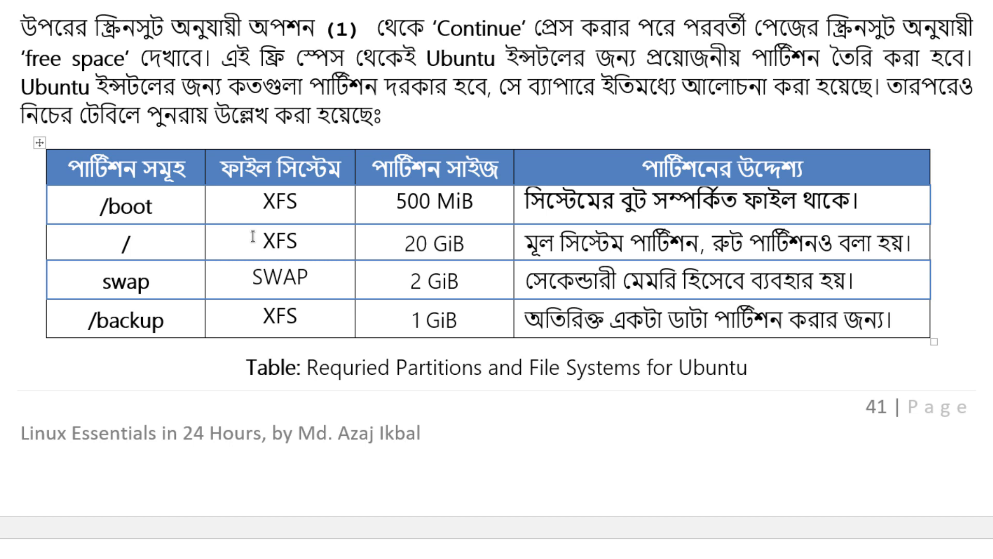
# - Change the /boot row's file system cell in the Word table from XFS to XFS/EXT4
pyautogui.moveTo(97, 206); pyautogui.dragTo(153, 206)
pyautogui.click(280, 201)
pyautogui.click(310, 201)
pyautogui.write('/')
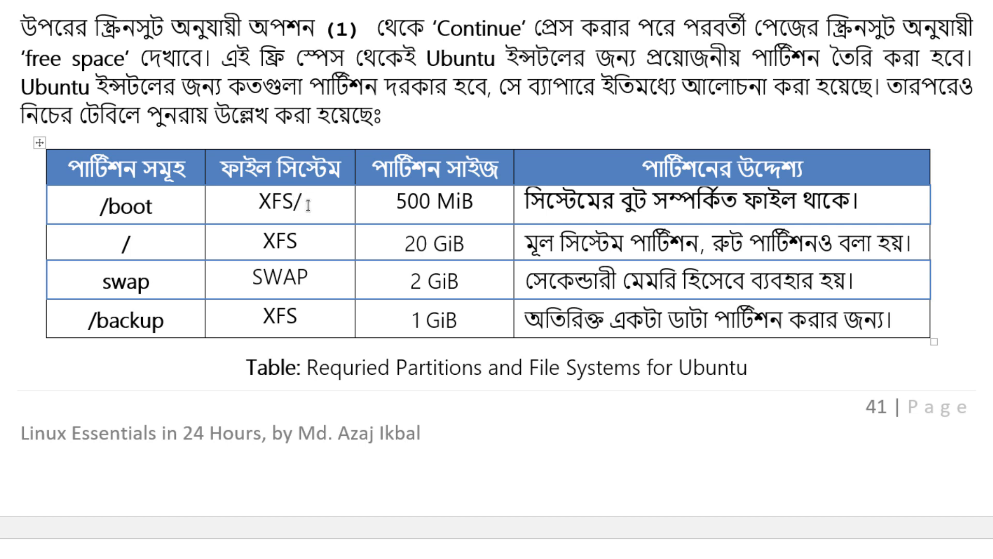
pyautogui.write('Ex')
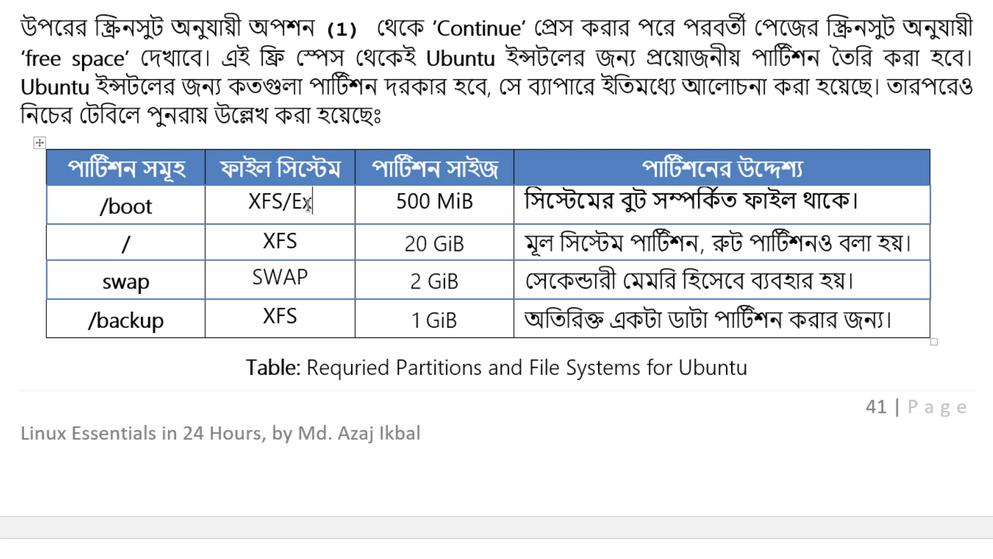
pyautogui.press('BackSpace')
pyautogui.write('X')
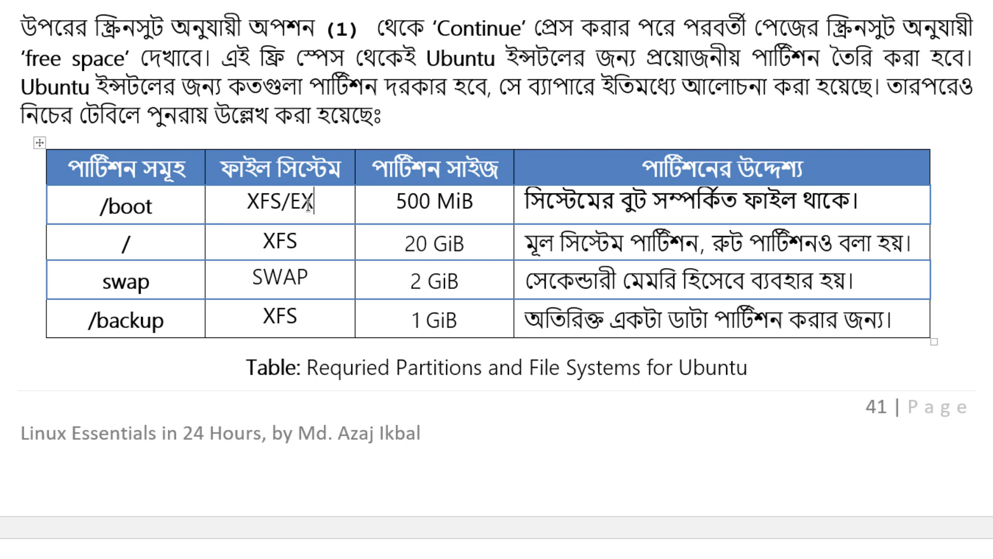
pyautogui.write('T')
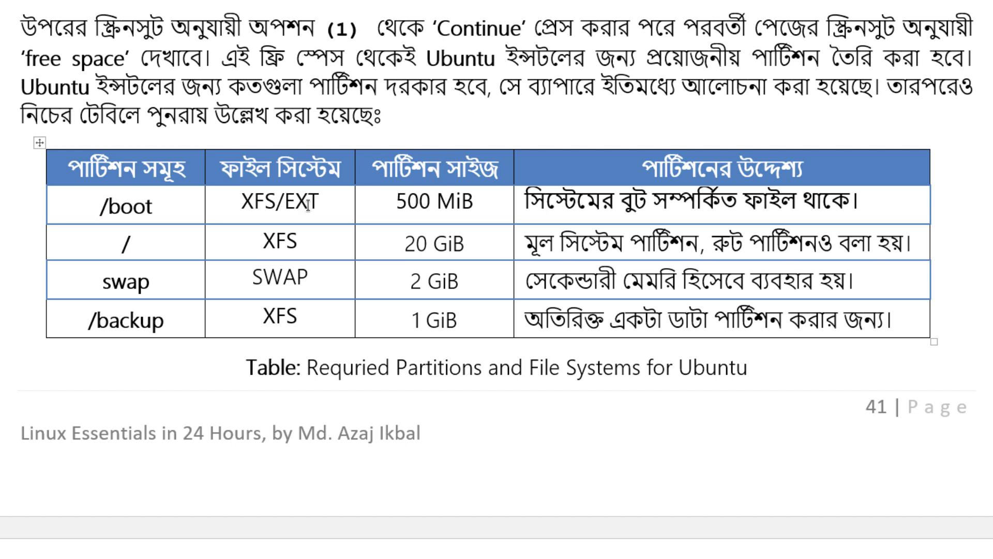
pyautogui.write('4')
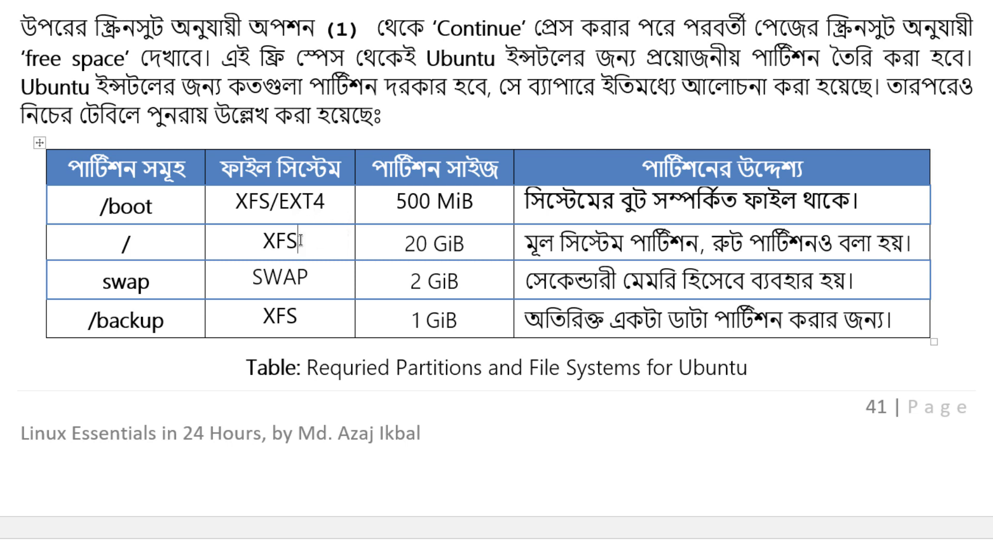
pyautogui.doubleClick(236, 206)
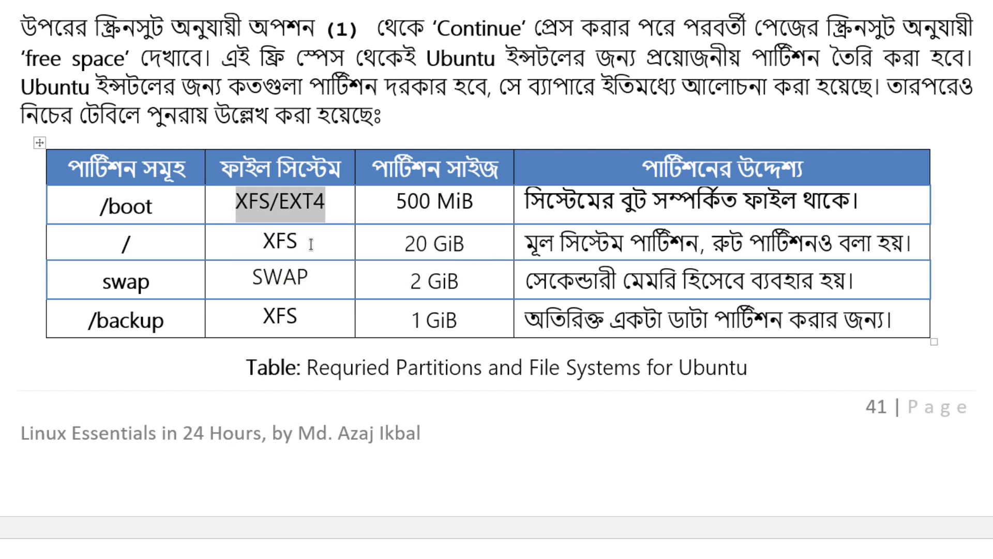
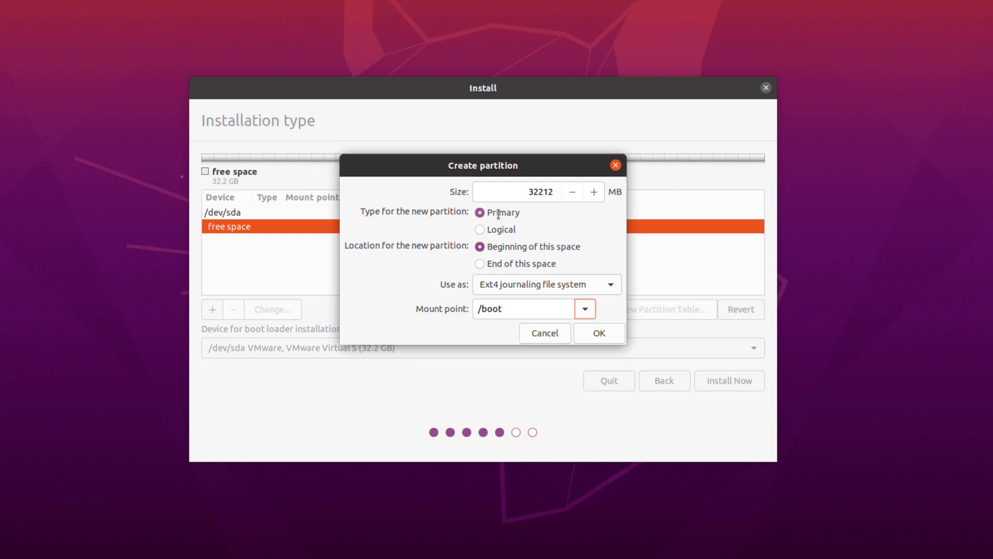
# - Create a 500 MB primary Ext4 journaling partition mounted at /boot
pyautogui.click(499, 214)
pyautogui.moveTo(523, 190); pyautogui.dragTo(568, 190)
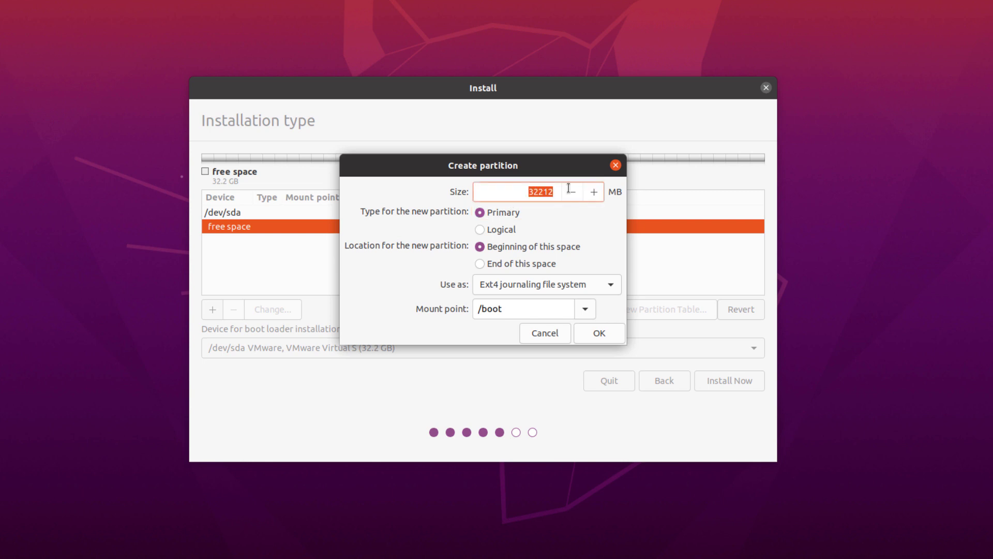
pyautogui.write('500')
pyautogui.click(568, 286)
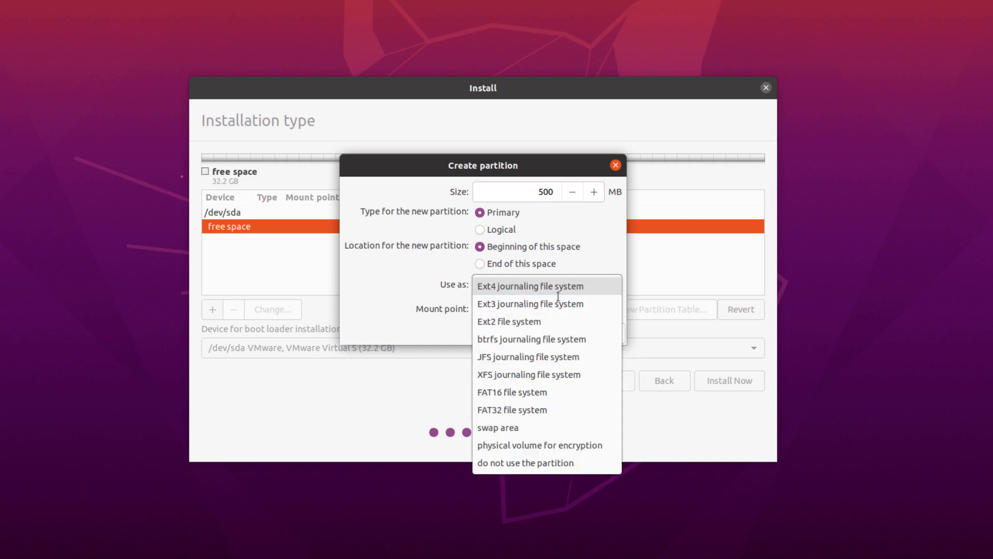
pyautogui.click(513, 374)
pyautogui.click(562, 288)
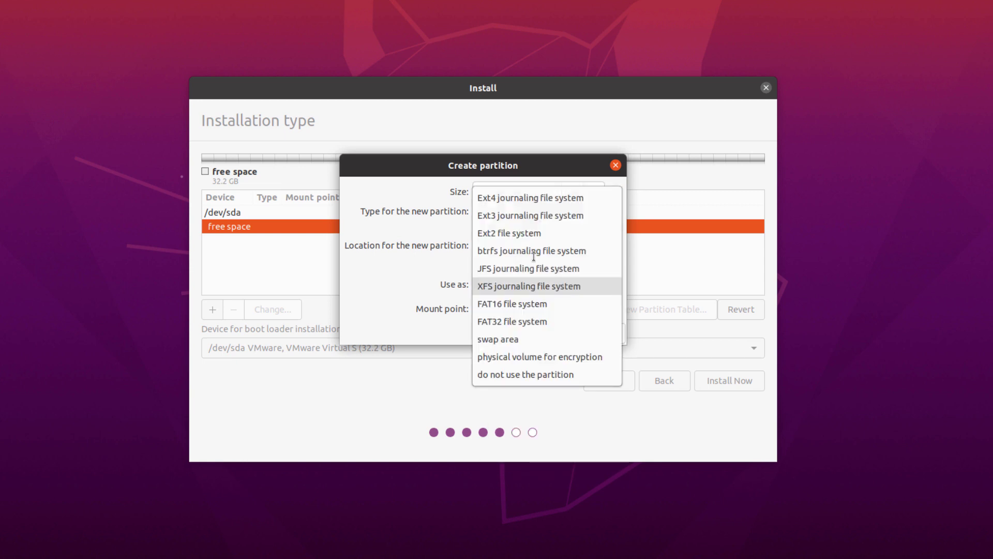
pyautogui.click(525, 197)
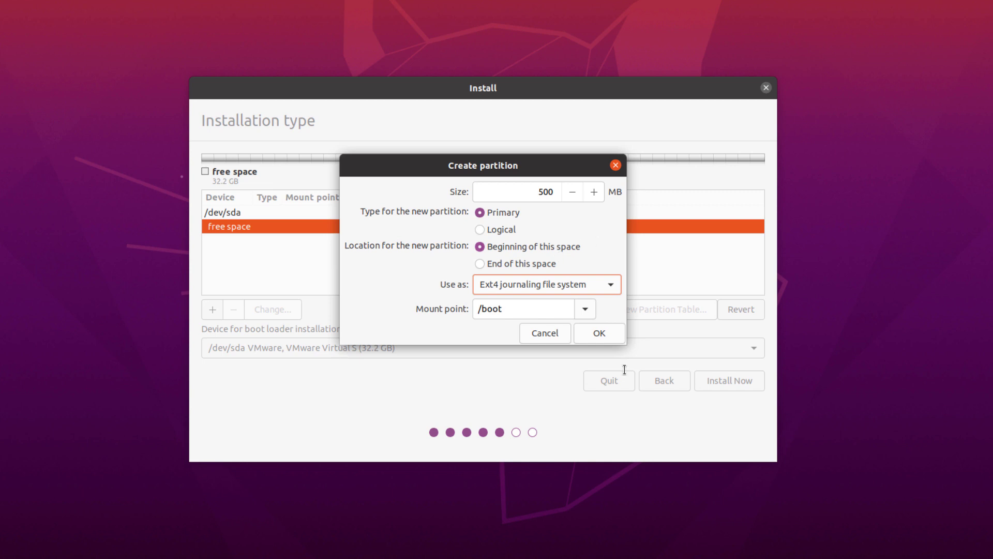
pyautogui.click(602, 334)
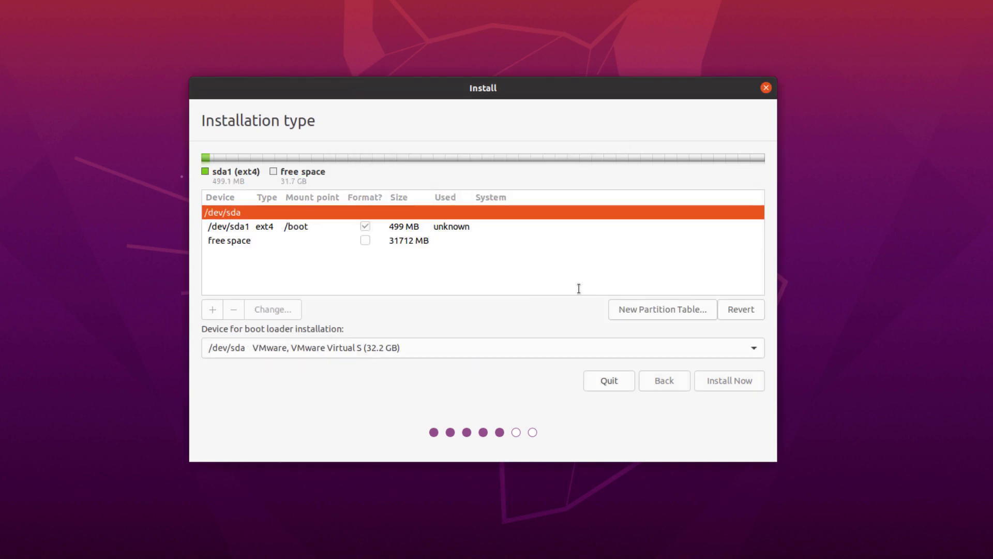
# - Create a 20480 MB Ext4 partition mounted at / in the remaining free space
pyautogui.click(390, 229)
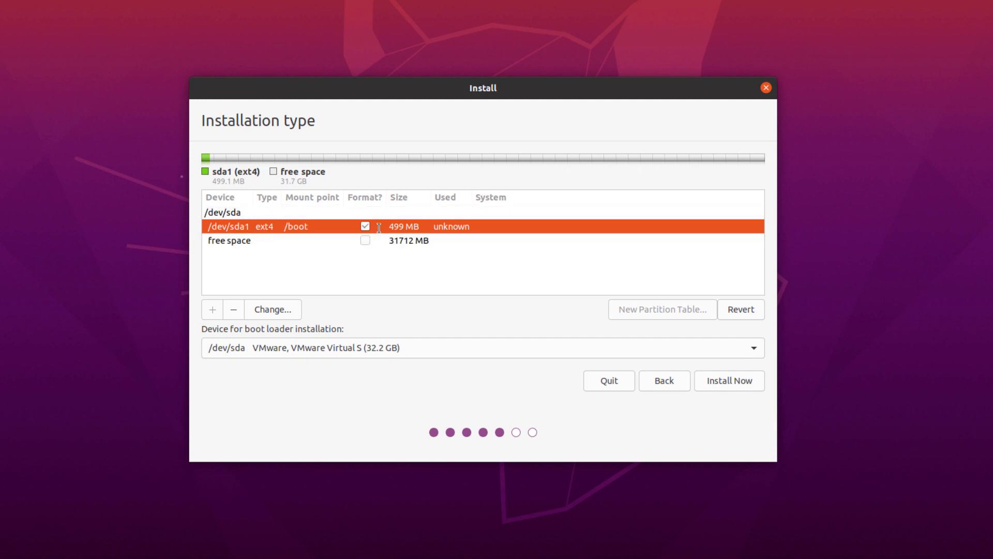
pyautogui.click(256, 246)
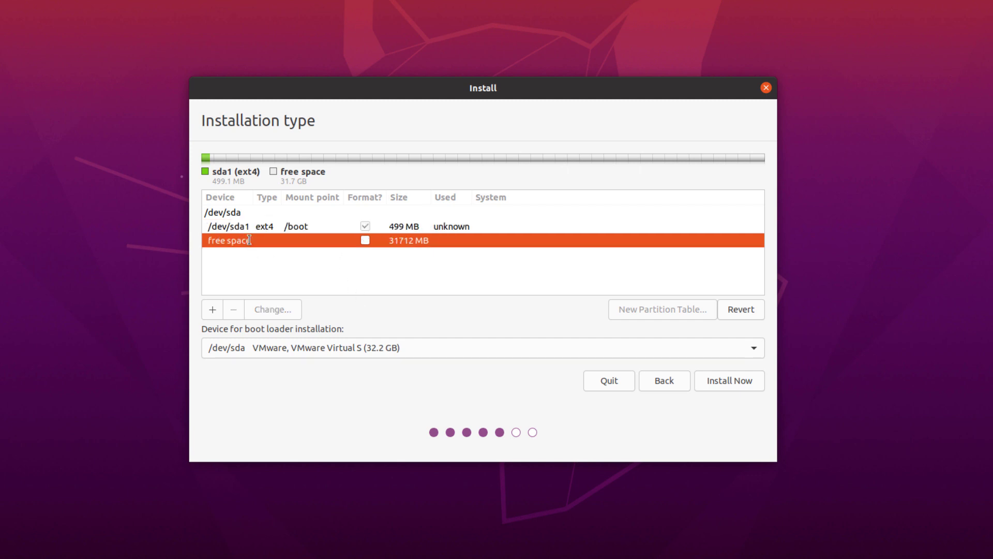
pyautogui.click(212, 310)
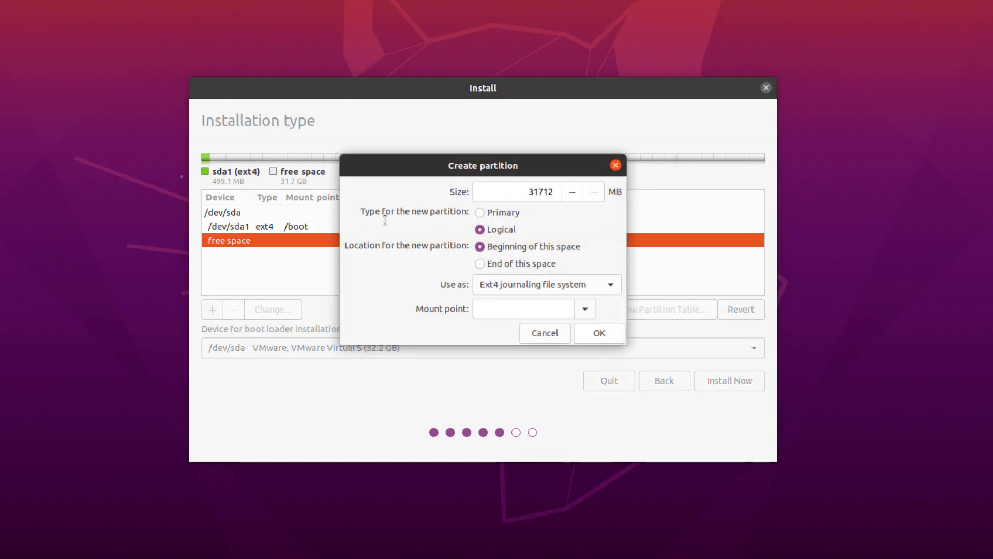
pyautogui.click(584, 309)
pyautogui.click(483, 333)
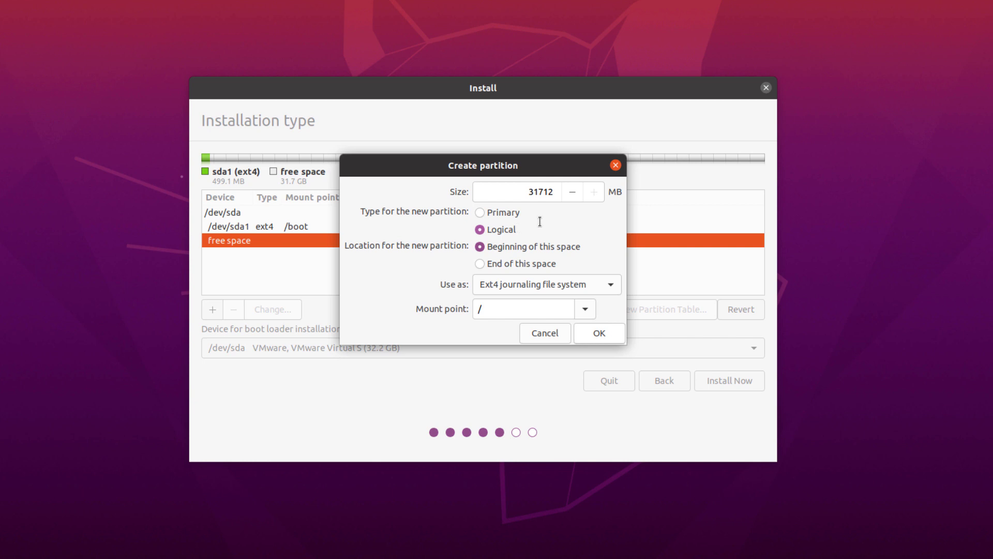
pyautogui.doubleClick(518, 190)
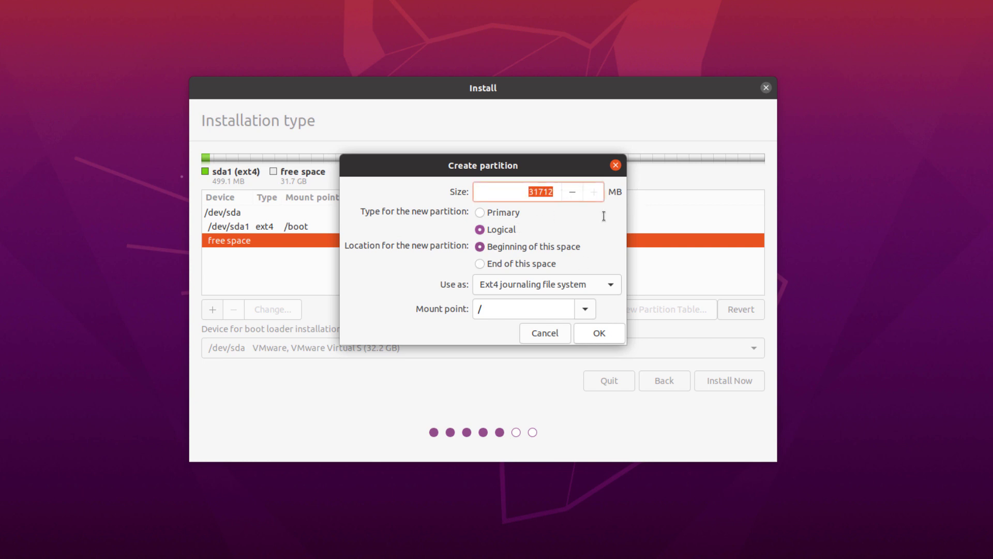
pyautogui.write('20480')
pyautogui.click(599, 333)
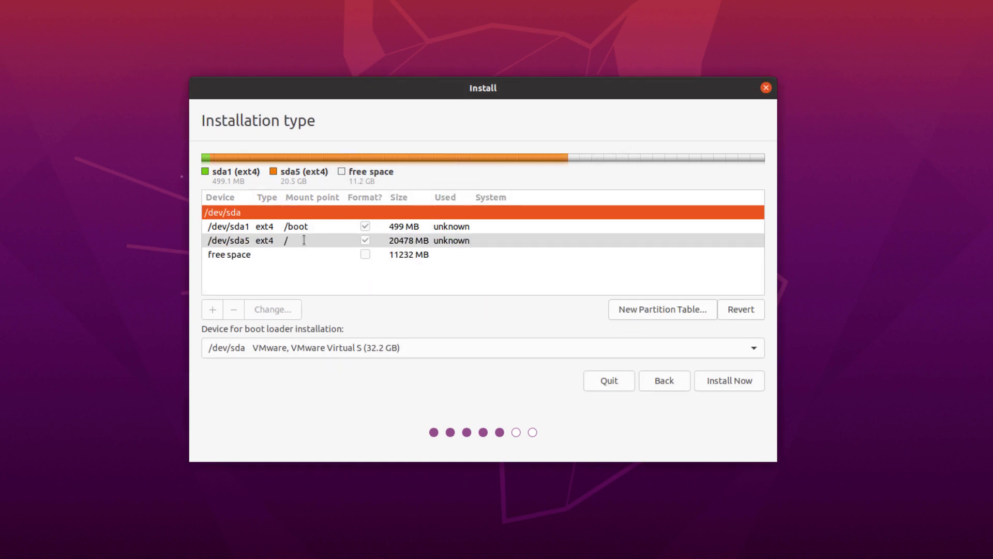
# - Create a 2048 MB swap area partition in the remaining 11232 MB of free space
pyautogui.click(304, 239)
pyautogui.click(306, 226)
pyautogui.click(303, 240)
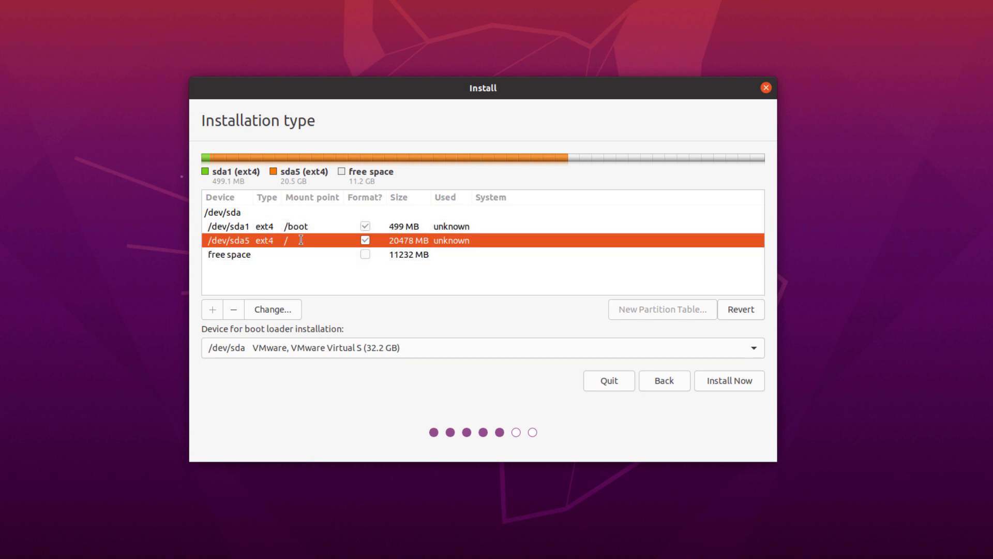
pyautogui.click(267, 255)
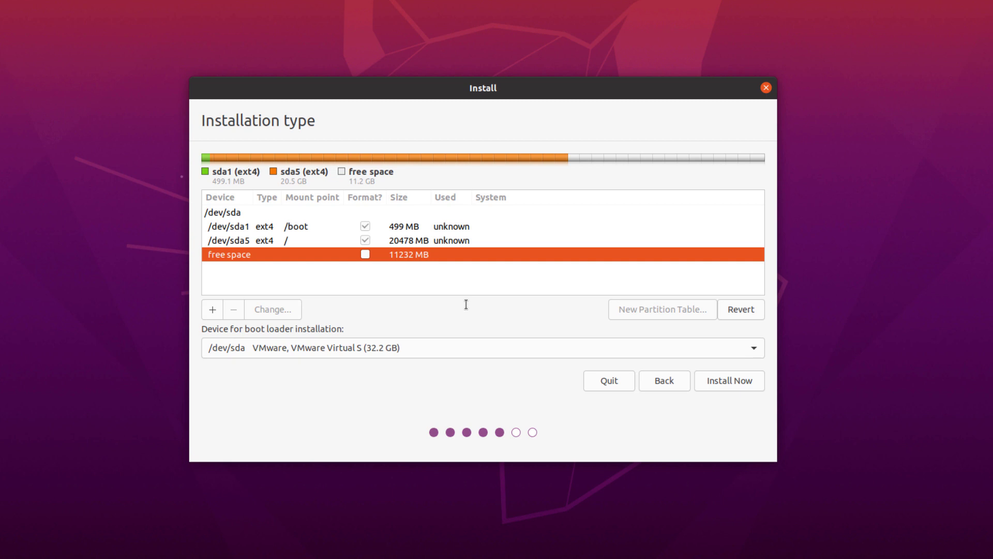
pyautogui.click(212, 308)
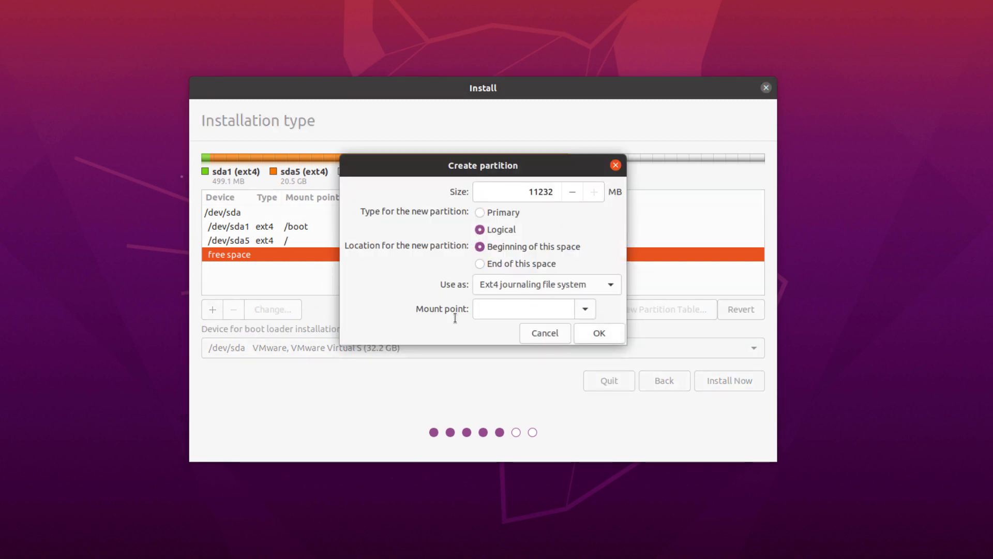
pyautogui.click(585, 307)
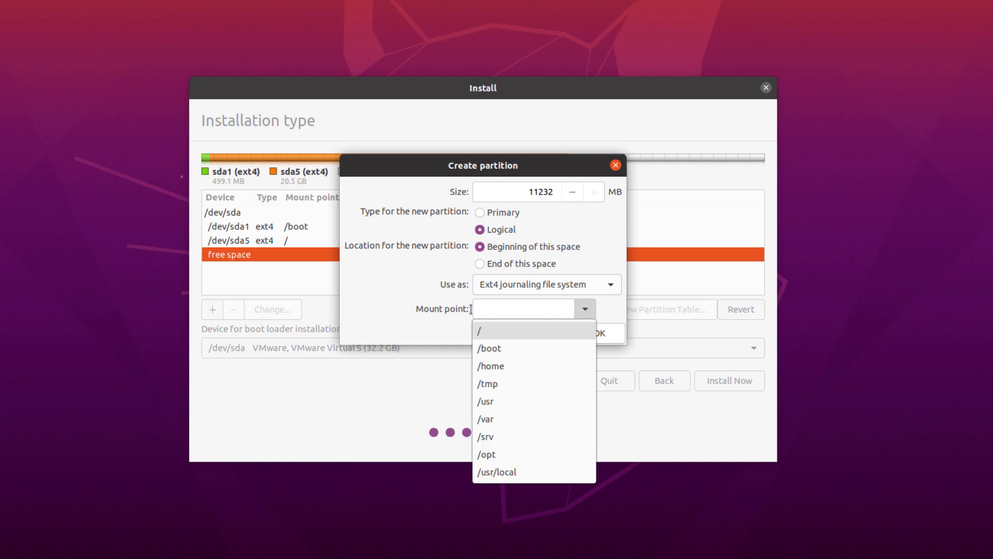
pyautogui.click(395, 307)
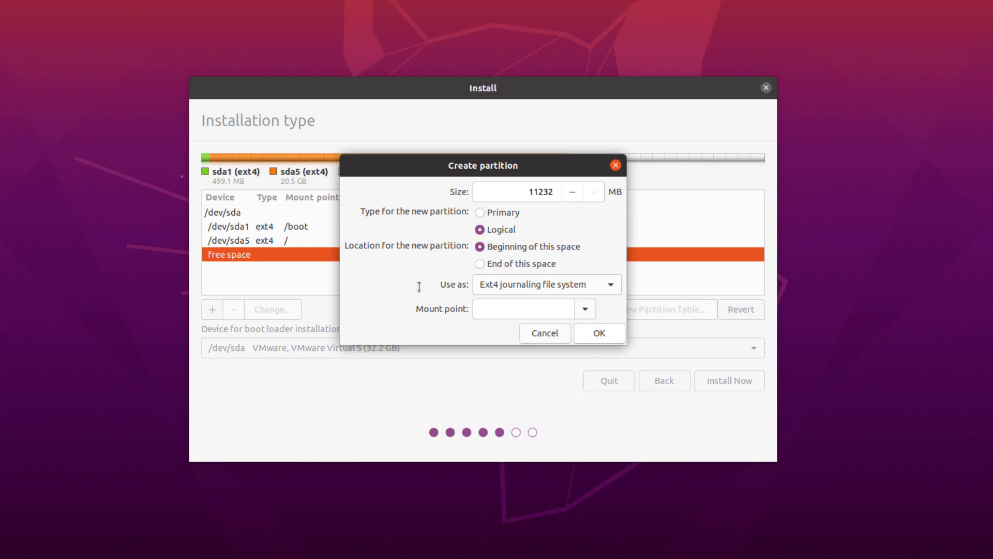
pyautogui.click(600, 284)
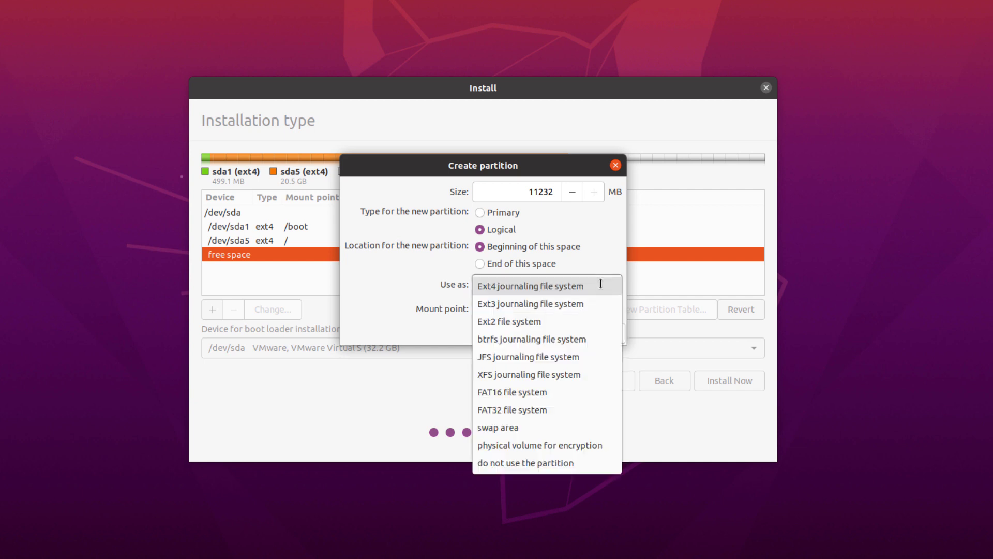
pyautogui.click(512, 427)
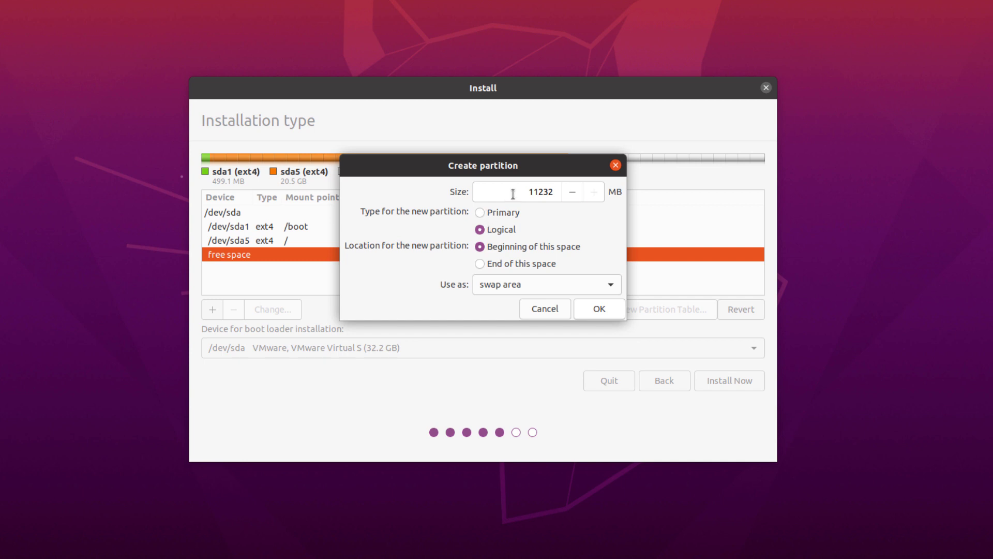
pyautogui.doubleClick(558, 193)
pyautogui.write('2048')
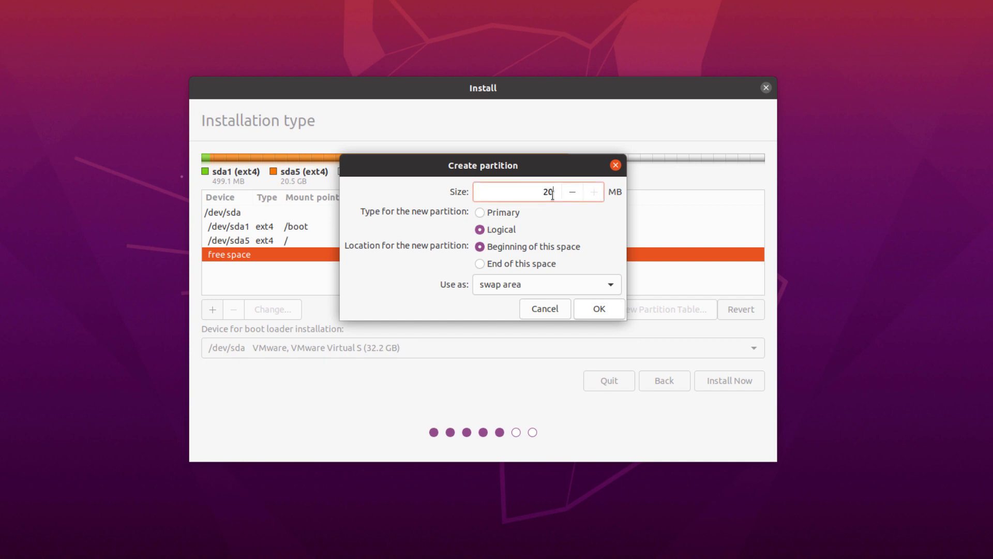
pyautogui.click(596, 310)
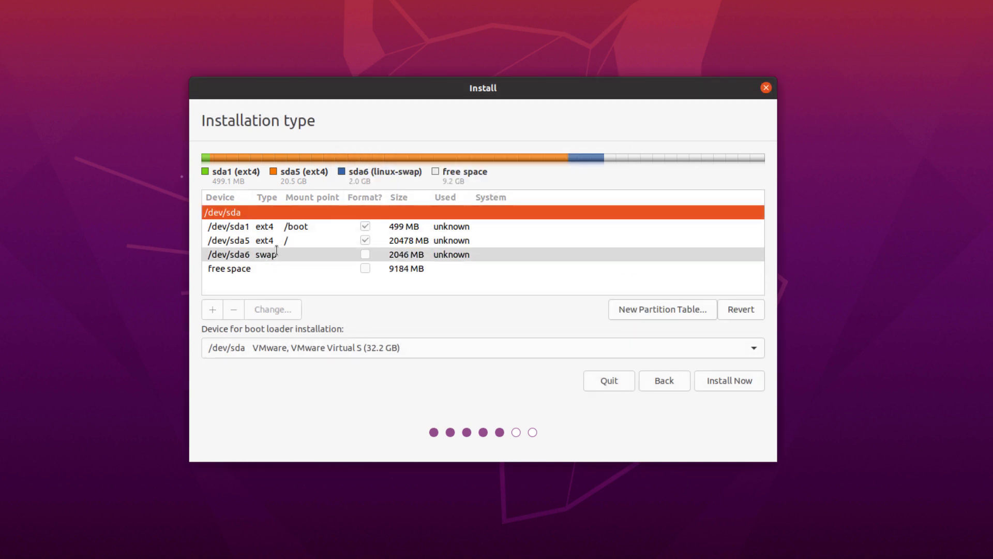
# - Start a new partition in the 9184 MB free space with mount point /home
pyautogui.click(251, 227)
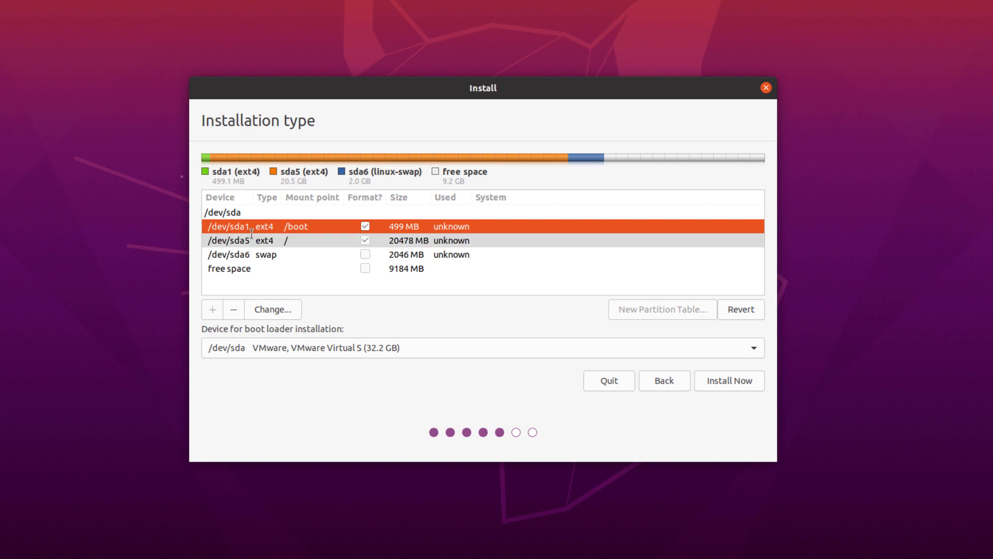
pyautogui.click(244, 256)
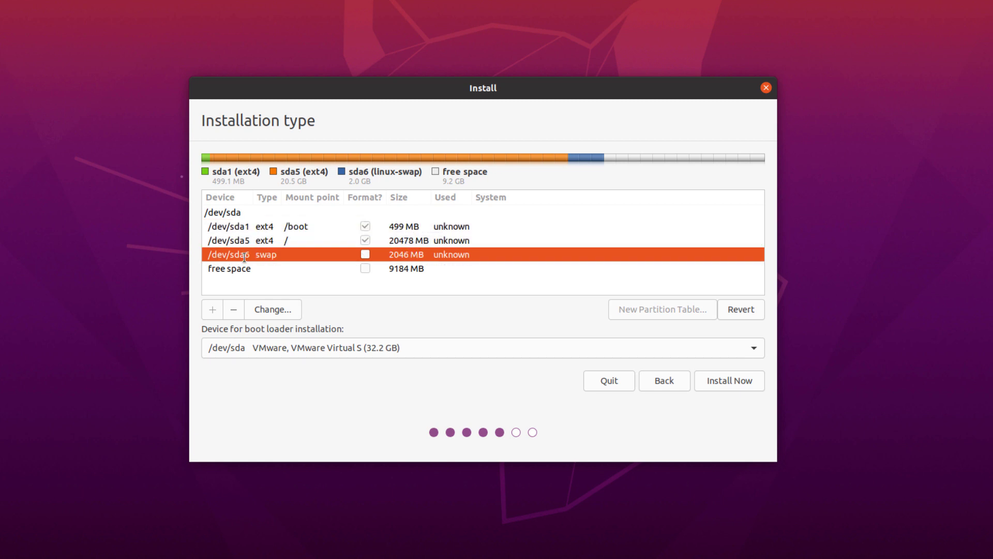
pyautogui.click(435, 268)
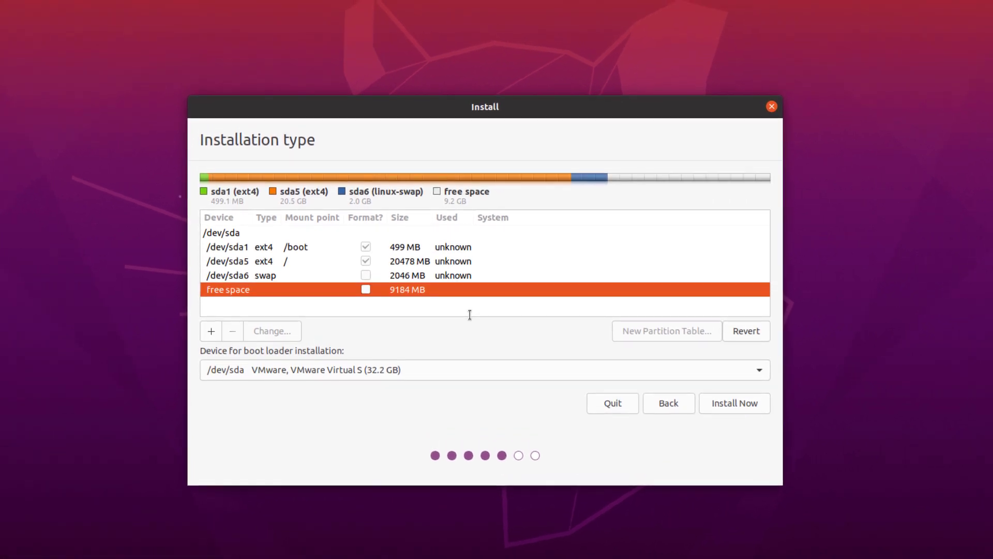
pyautogui.click(211, 331)
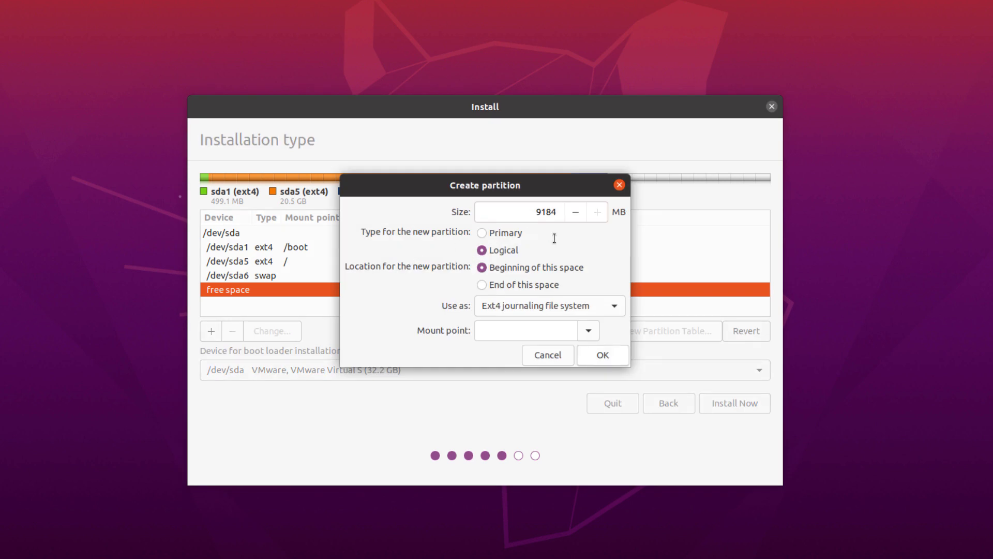
pyautogui.click(588, 331)
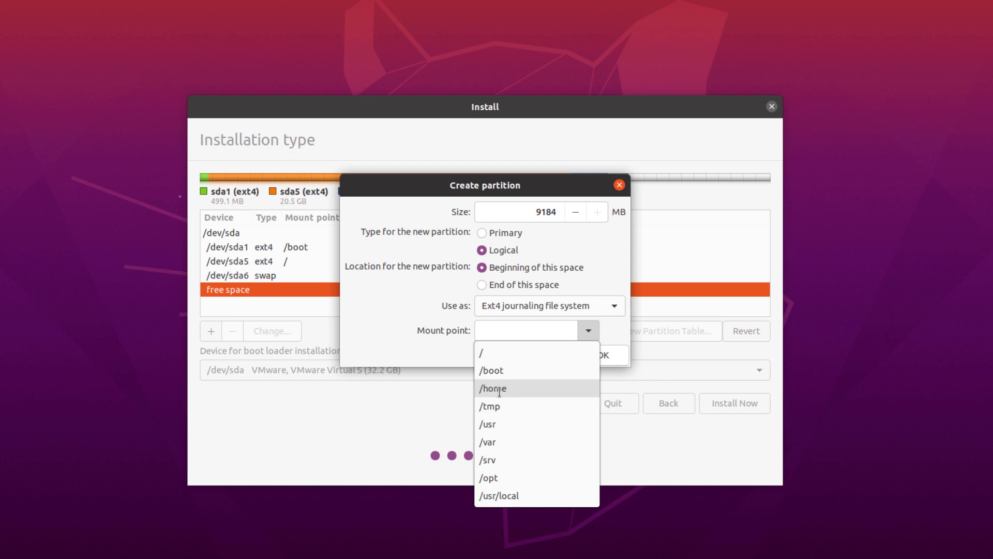
pyautogui.click(499, 391)
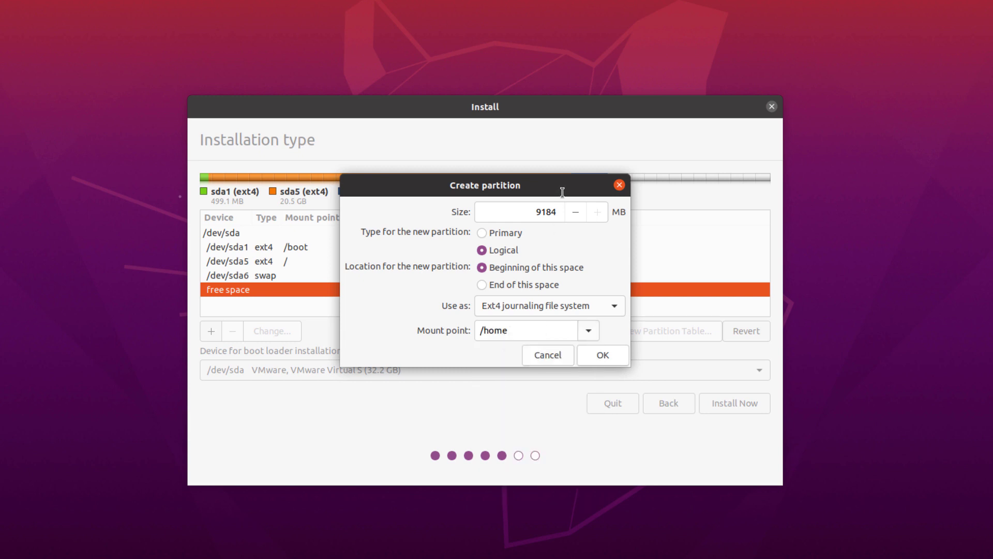
# - Replace the /home mount point with /backup
pyautogui.doubleClick(542, 213)
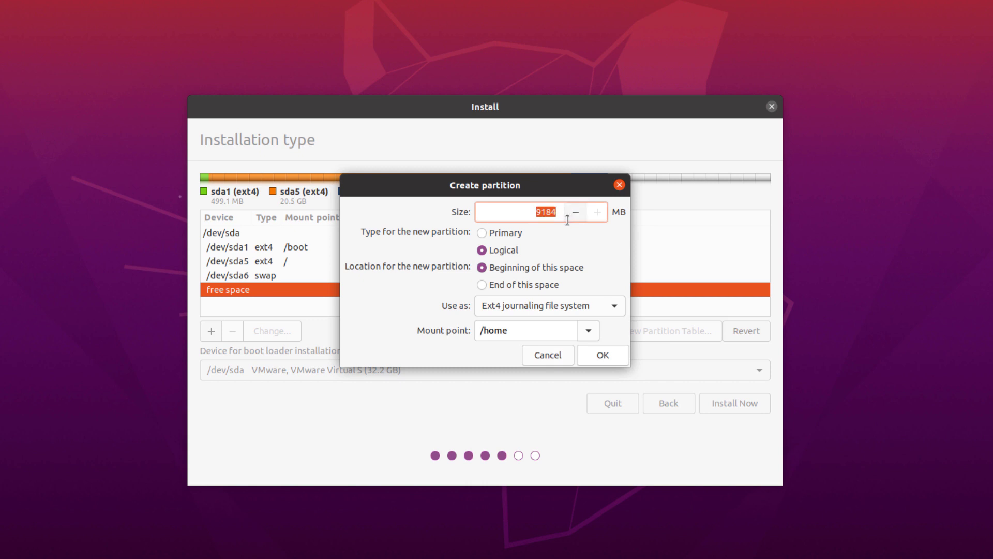
pyautogui.click(588, 333)
pyautogui.click(525, 332)
pyautogui.press('BackSpace')
pyautogui.press('BackSpace')
pyautogui.press('BackSpace')
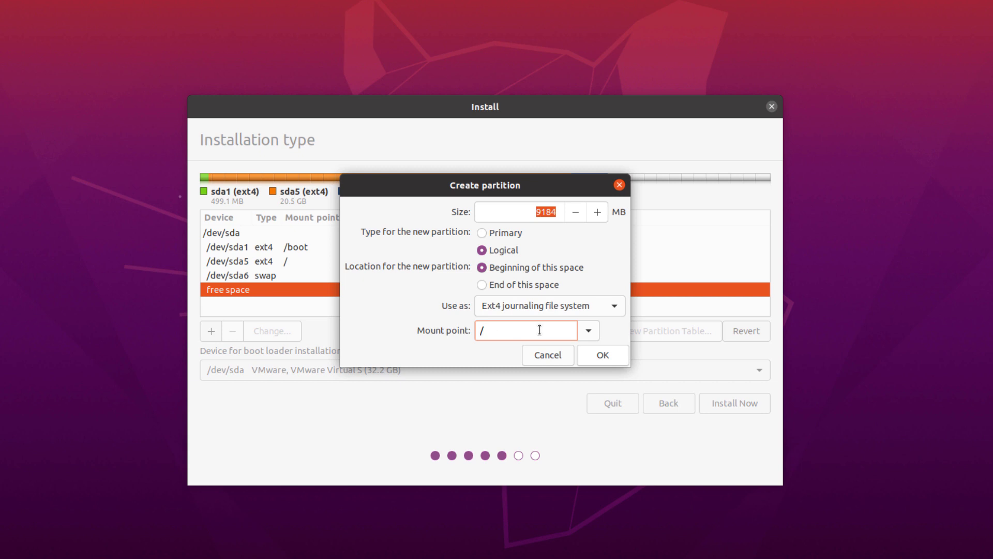
pyautogui.write('softw')
pyautogui.press('BackSpace')
pyautogui.press('BackSpace')
pyautogui.write('backup')
# - Keep Ext4 journaling, set the size to 1024 MB, and create the /backup partition
pyautogui.click(614, 306)
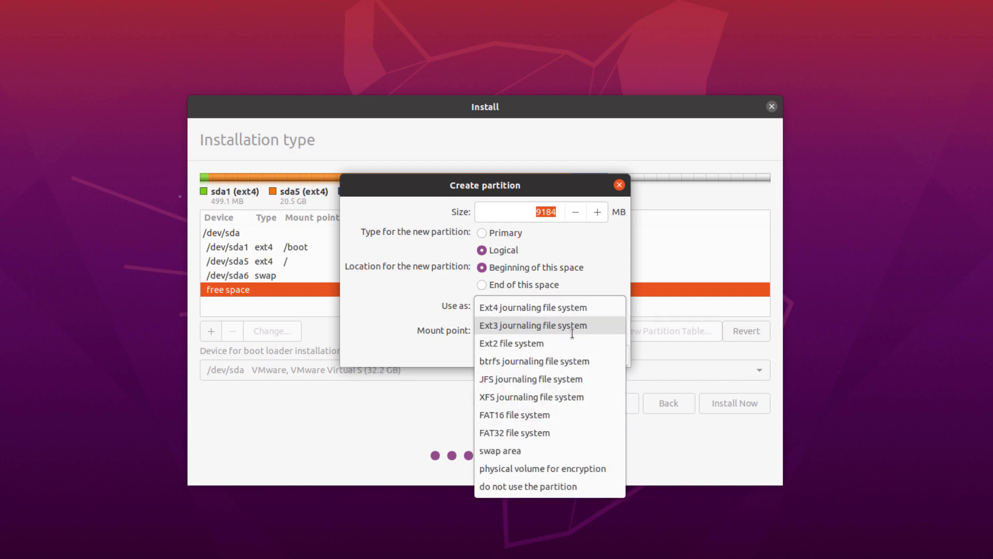
pyautogui.click(523, 309)
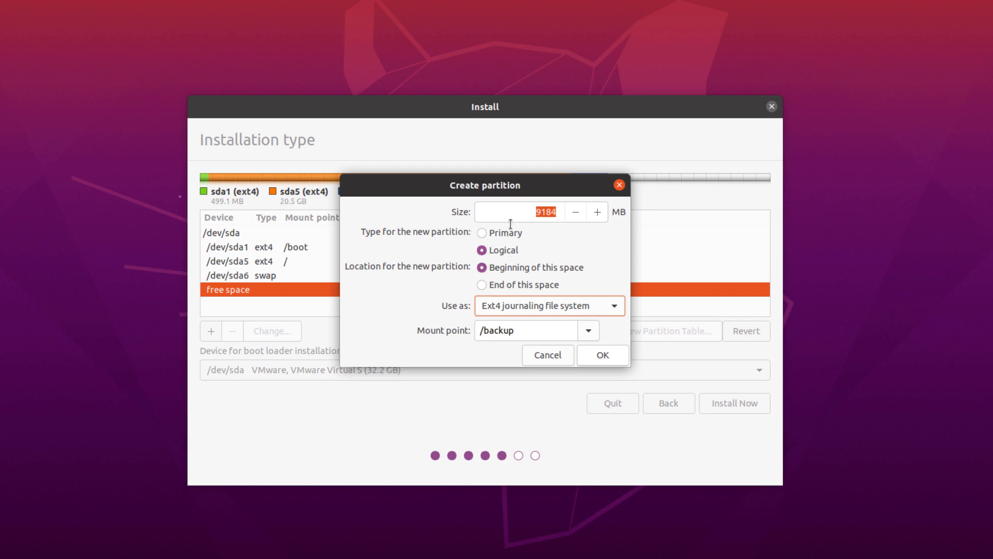
pyautogui.click(521, 212)
pyautogui.moveTo(521, 212); pyautogui.dragTo(555, 215)
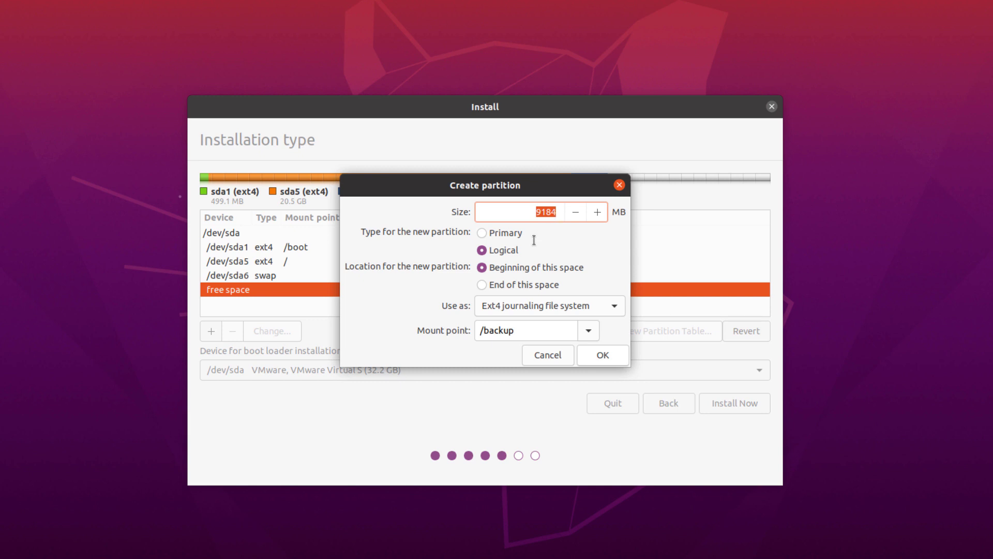
pyautogui.write('10')
pyautogui.write('4')
pyautogui.click(600, 355)
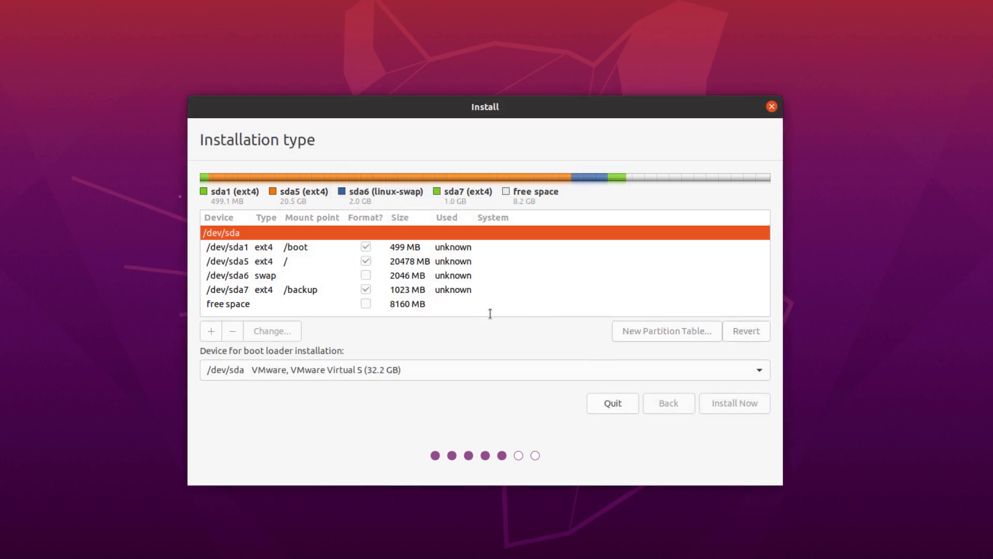
# - Review the /boot, /, swap and /backup entries in the partition table
pyautogui.click(281, 305)
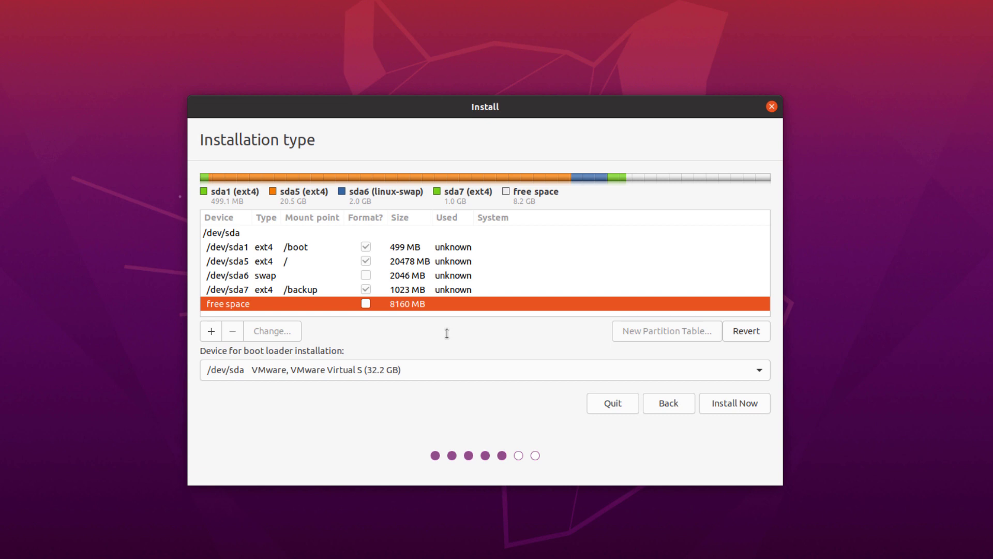
pyautogui.press('Up')
pyautogui.press('Up')
pyautogui.press('Up')
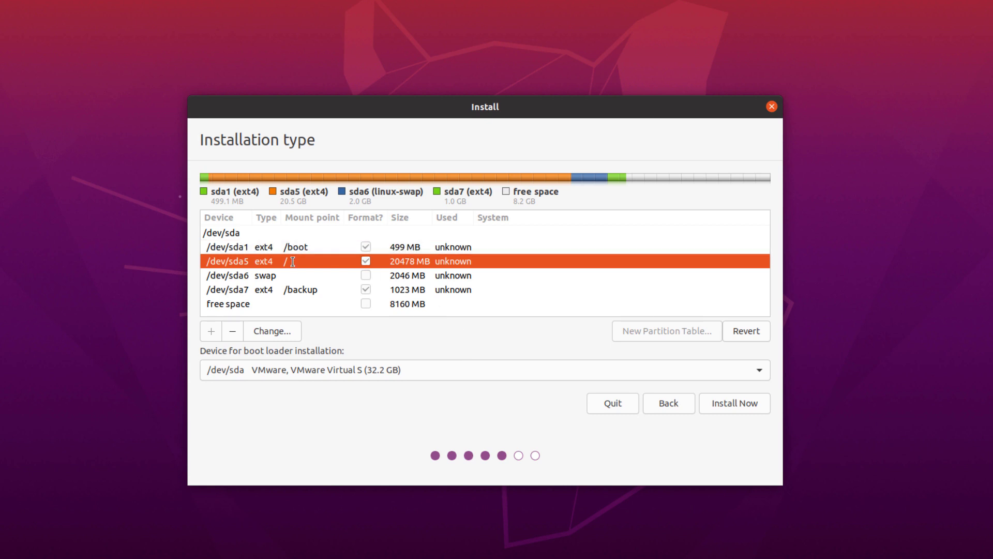
pyautogui.press('Up')
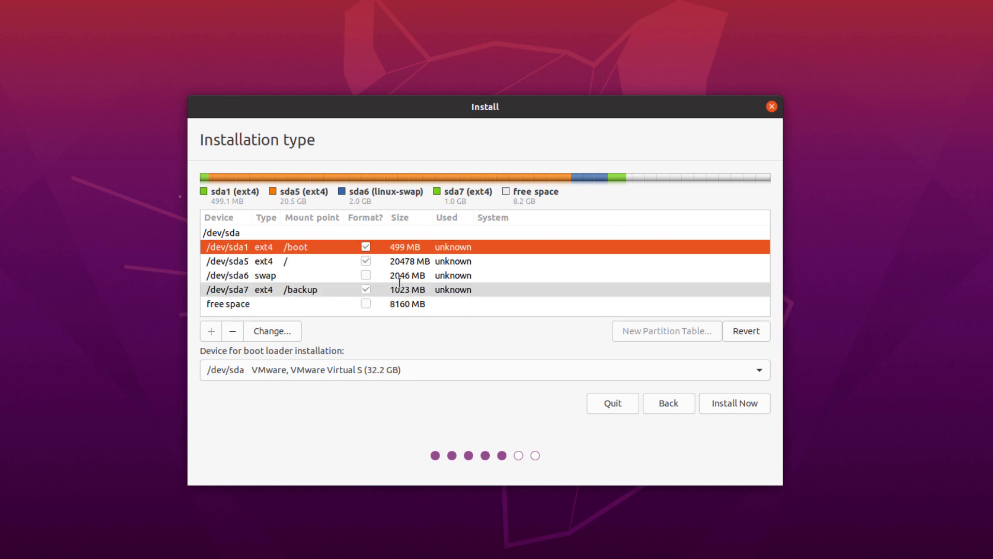
pyautogui.click(283, 280)
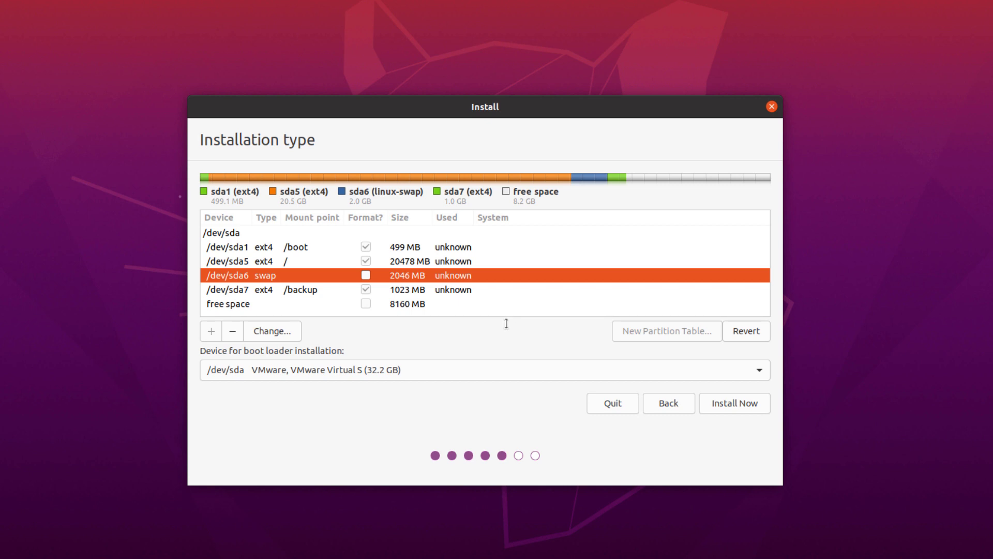
pyautogui.click(429, 262)
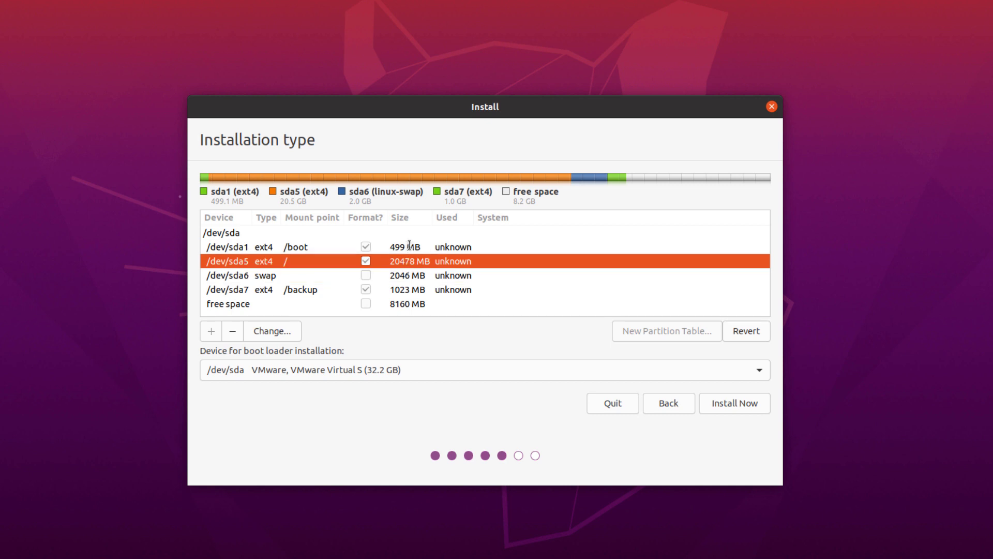
pyautogui.click(409, 247)
pyautogui.click(370, 285)
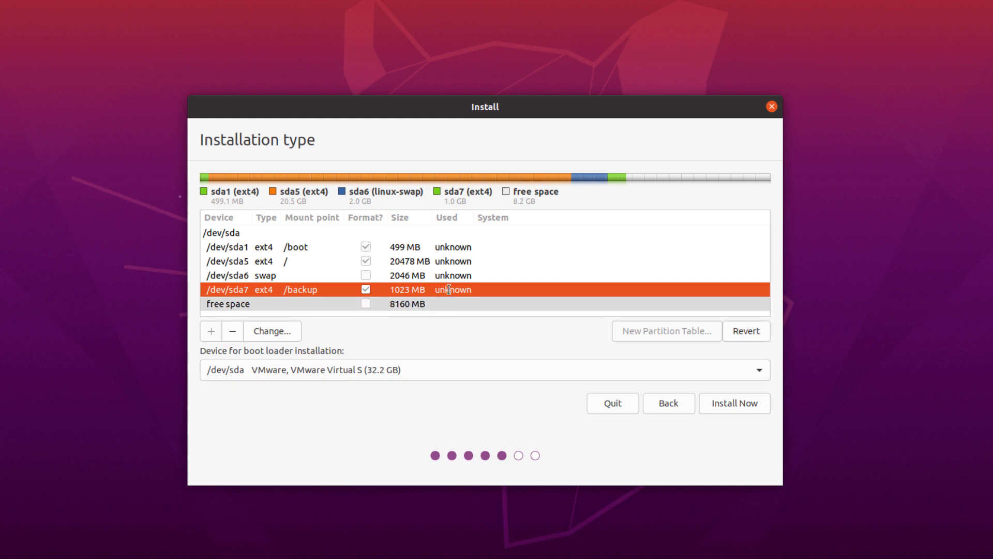
# - Check the swap partition's settings unchanged, then install and confirm writing changes to disk
pyautogui.click(304, 278)
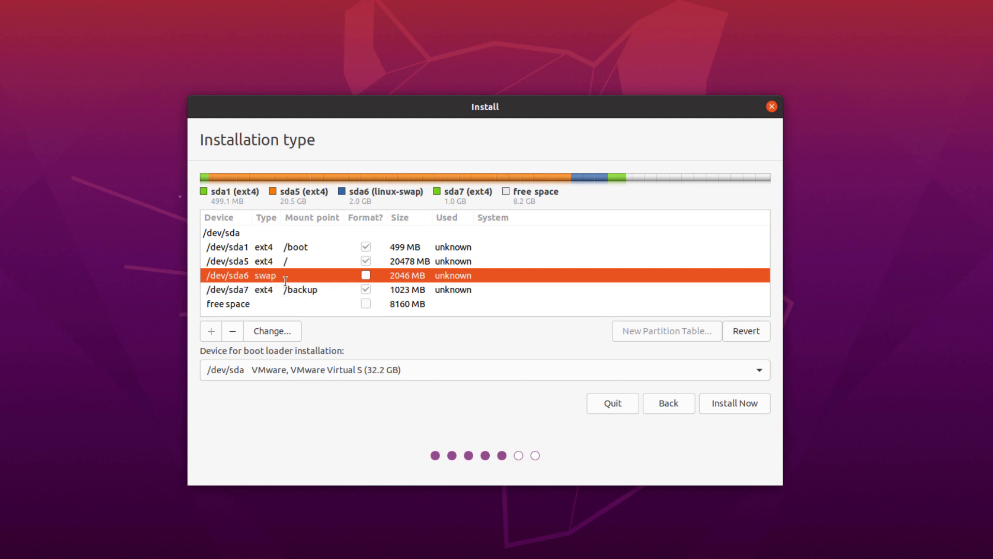
pyautogui.click(272, 331)
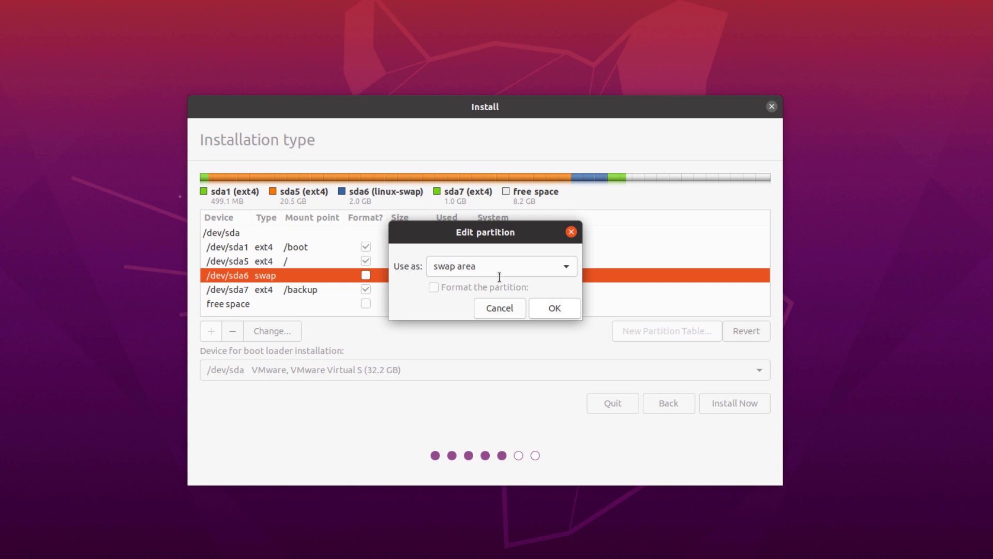
pyautogui.click(492, 308)
pyautogui.press('Down')
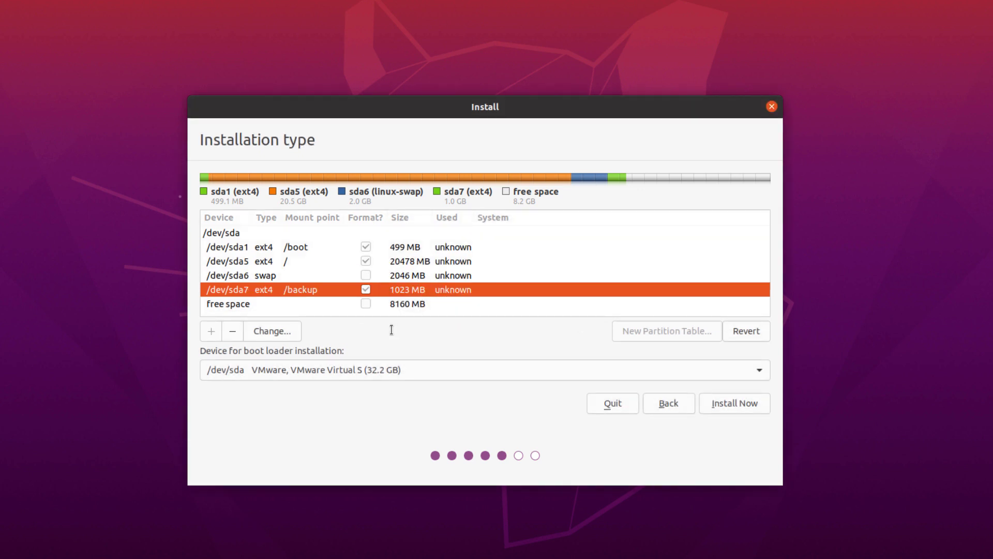
pyautogui.click(731, 406)
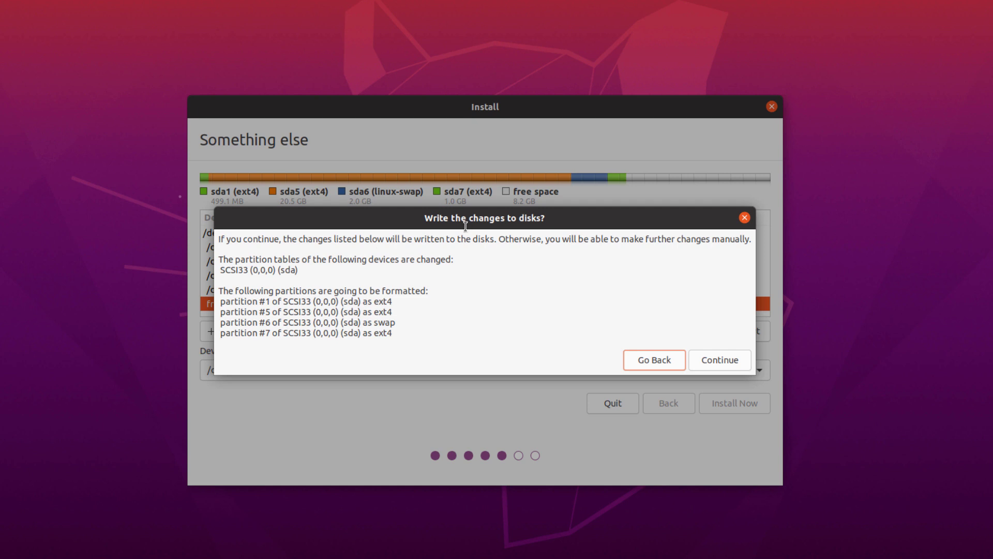
pyautogui.click(713, 362)
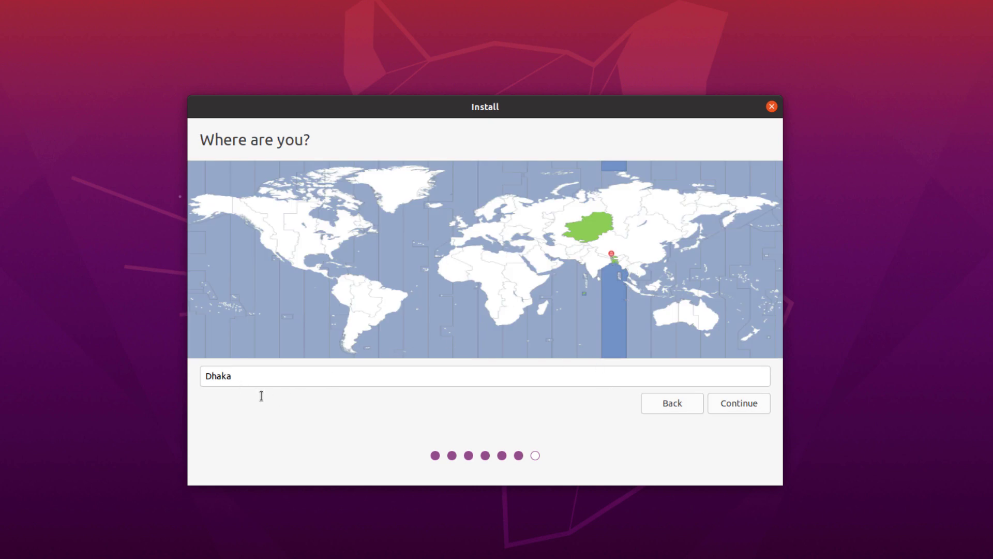
# - Accept Dhaka as the location, enter the full name, and set the computer name to 'ubuntu'
pyautogui.click(733, 407)
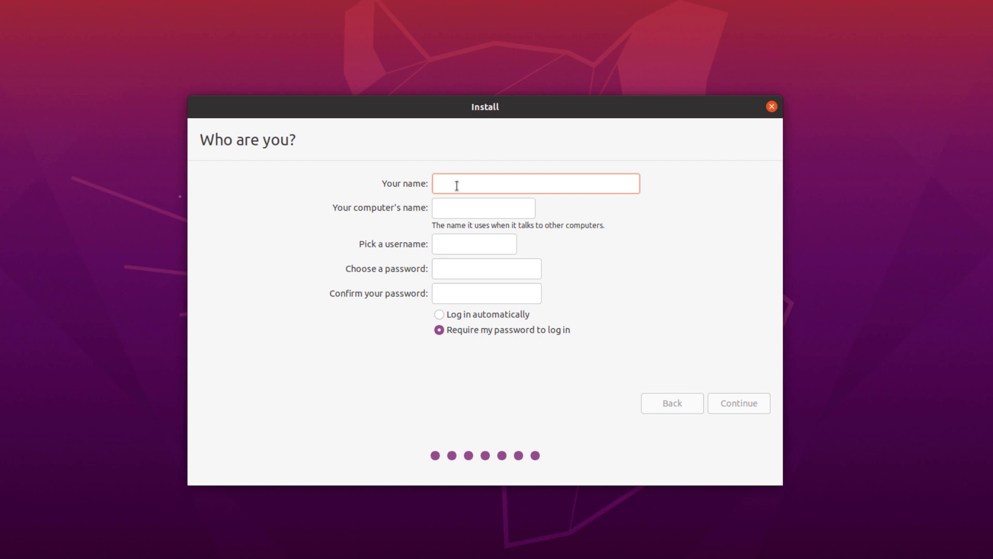
pyautogui.write('Linux Student')
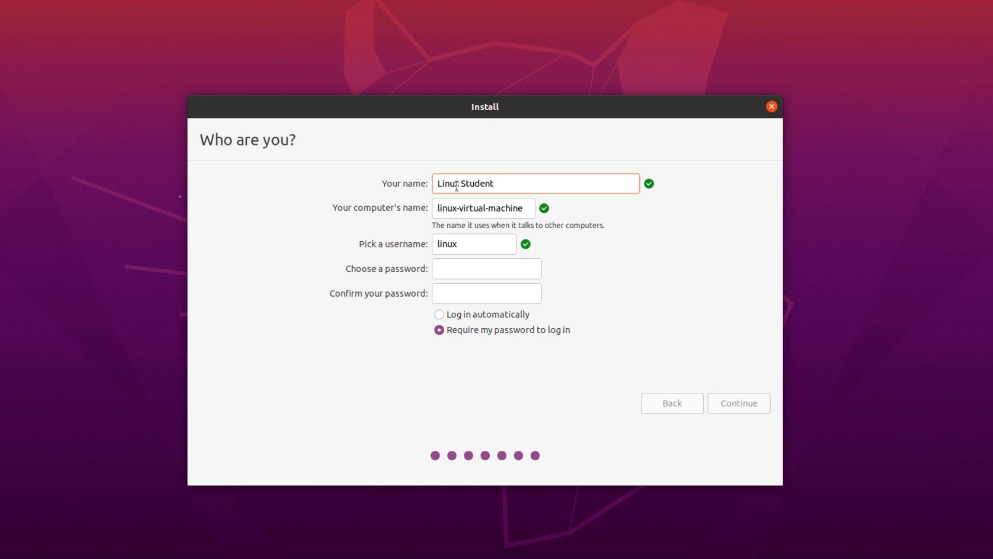
pyautogui.moveTo(524, 208); pyautogui.dragTo(440, 208)
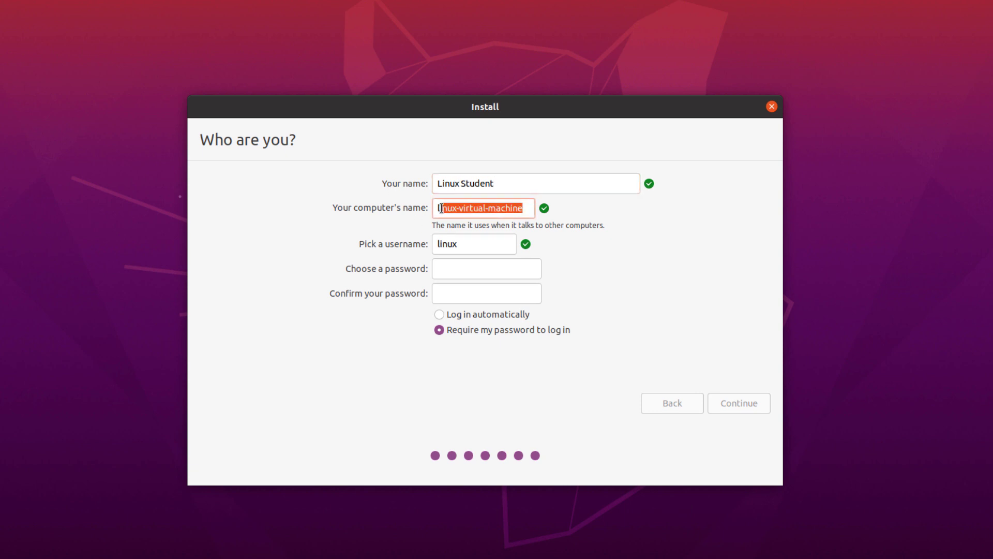
pyautogui.press('BackSpace')
pyautogui.press('BackSpace')
pyautogui.press('BackSpace')
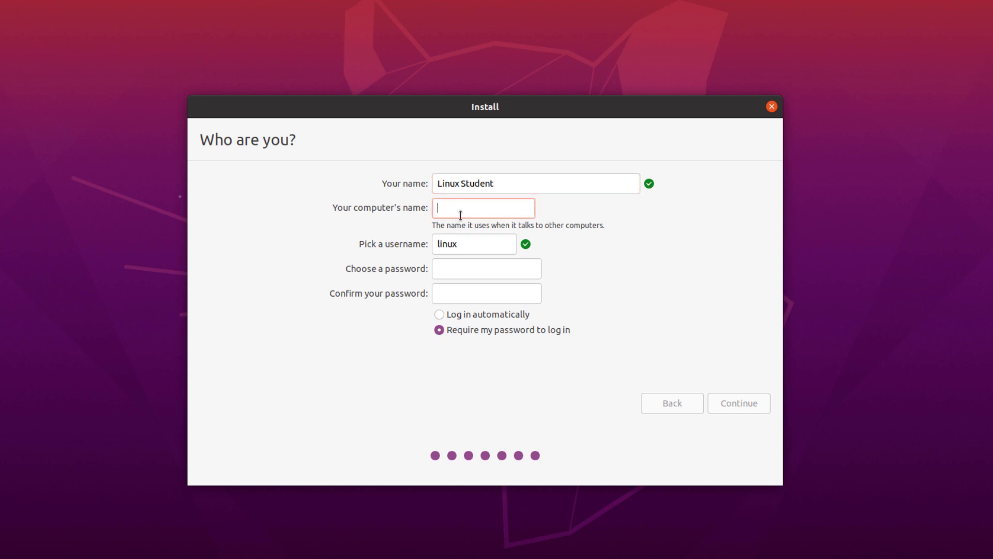
pyautogui.write('ubuntu')
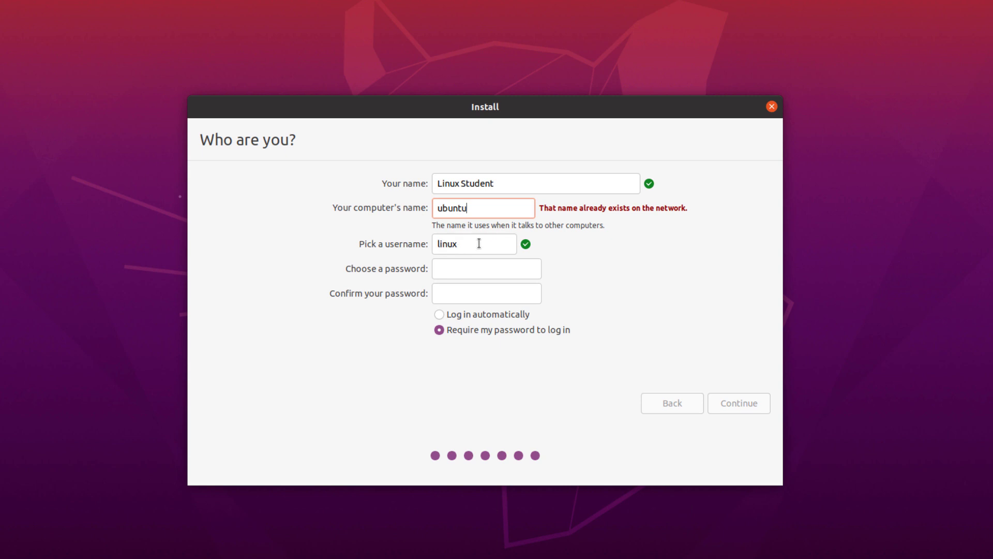
# - Enter the username and account password twice, then begin the installation
pyautogui.click(478, 243)
pyautogui.press('BackSpace')
pyautogui.press('BackSpace')
pyautogui.press('BackSpace')
pyautogui.press('BackSpace')
pyautogui.press('BackSpace')
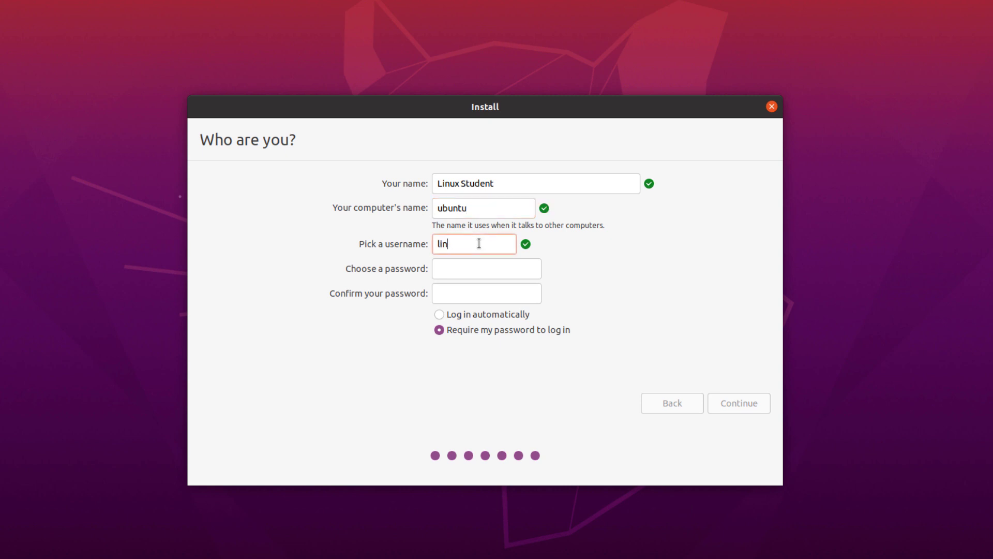
pyautogui.write('student')
pyautogui.click(475, 268)
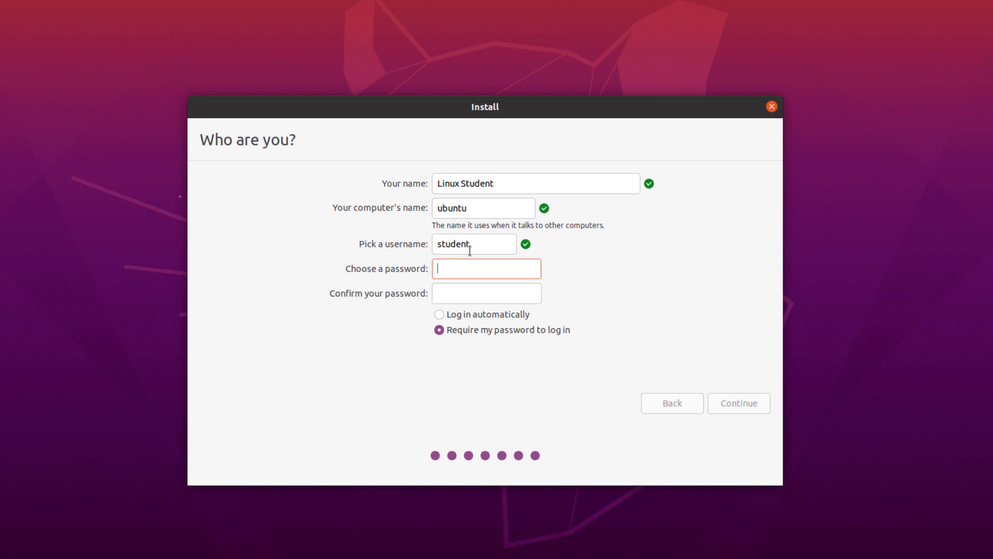
pyautogui.write('123456')
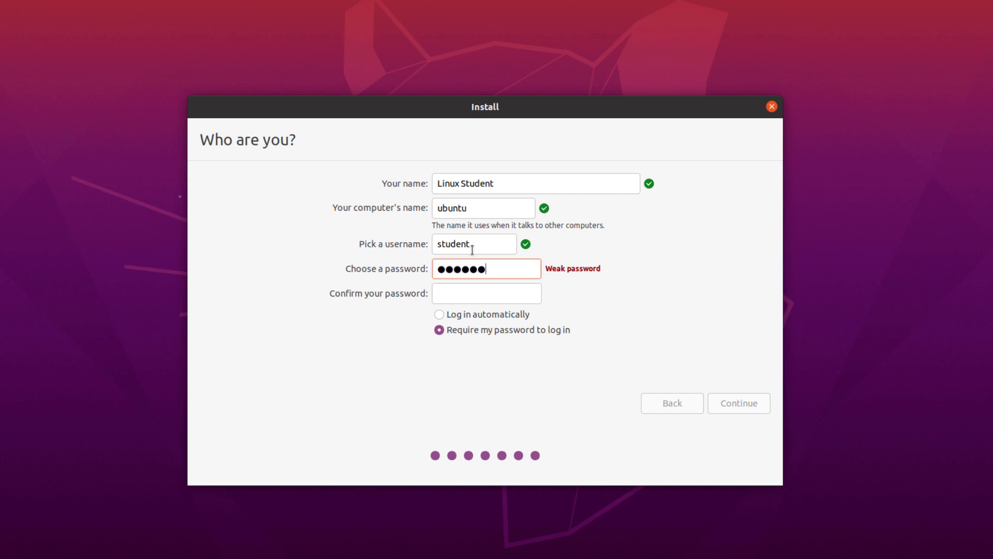
pyautogui.click(501, 298)
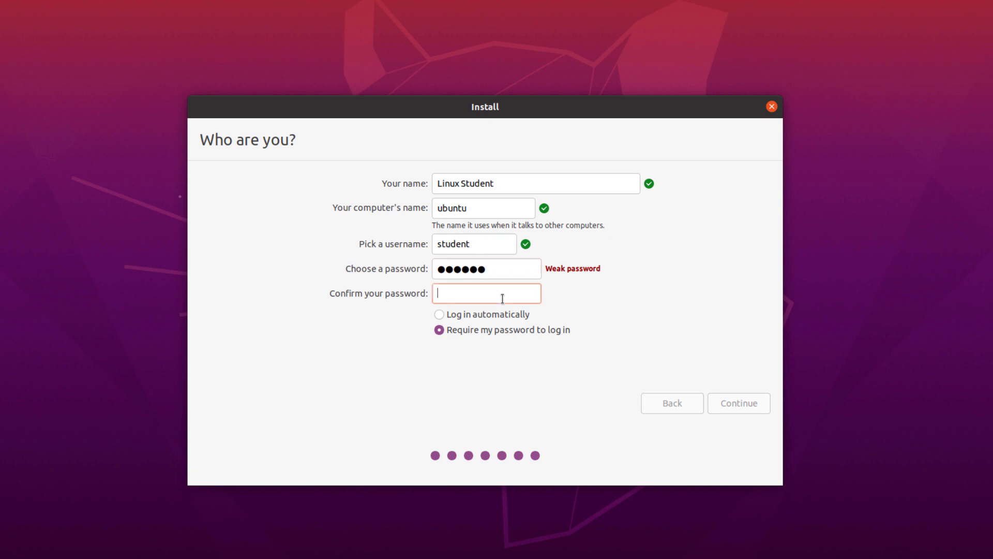
pyautogui.write('123456')
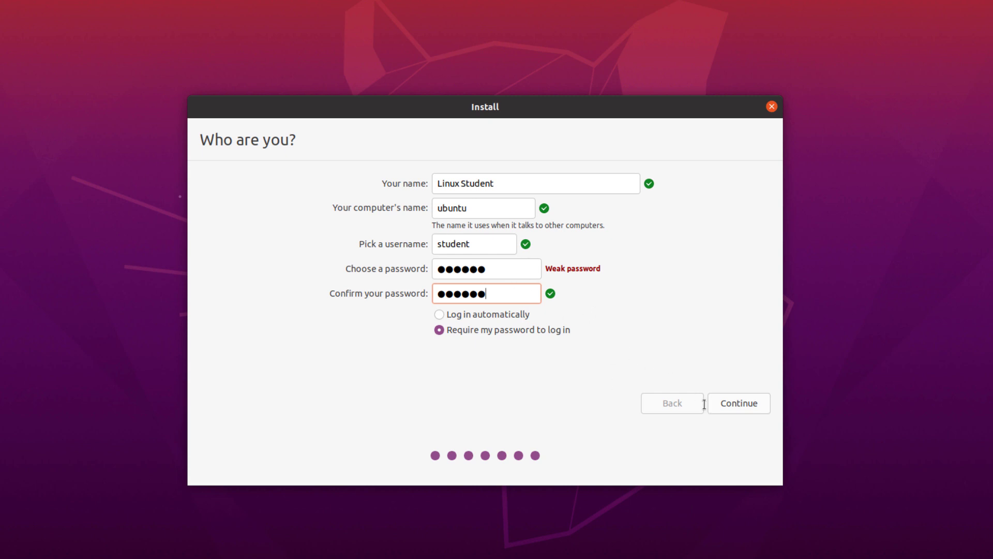
pyautogui.click(745, 409)
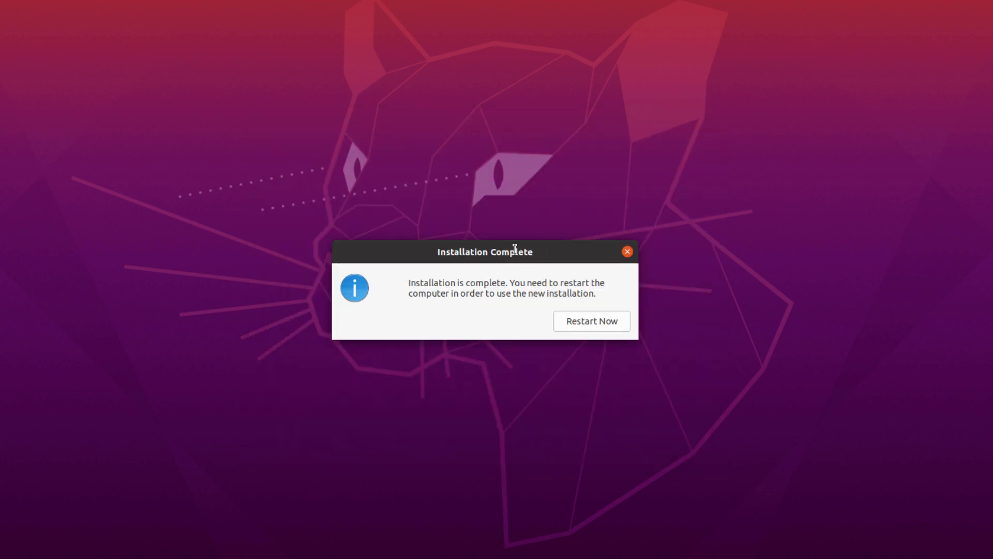
# - Restart into the installed Ubuntu and log in as the new user with the account password
pyautogui.click(575, 320)
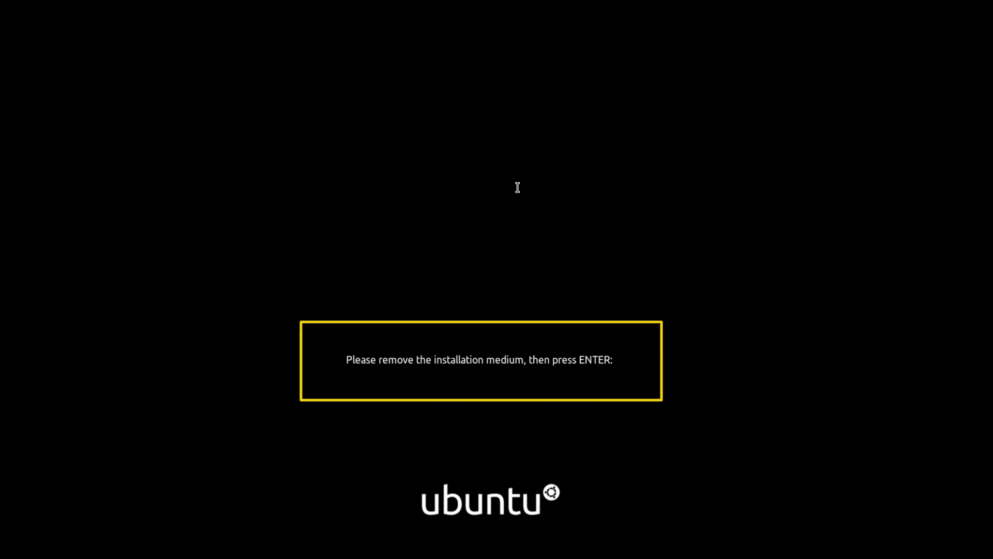
pyautogui.press('Return')
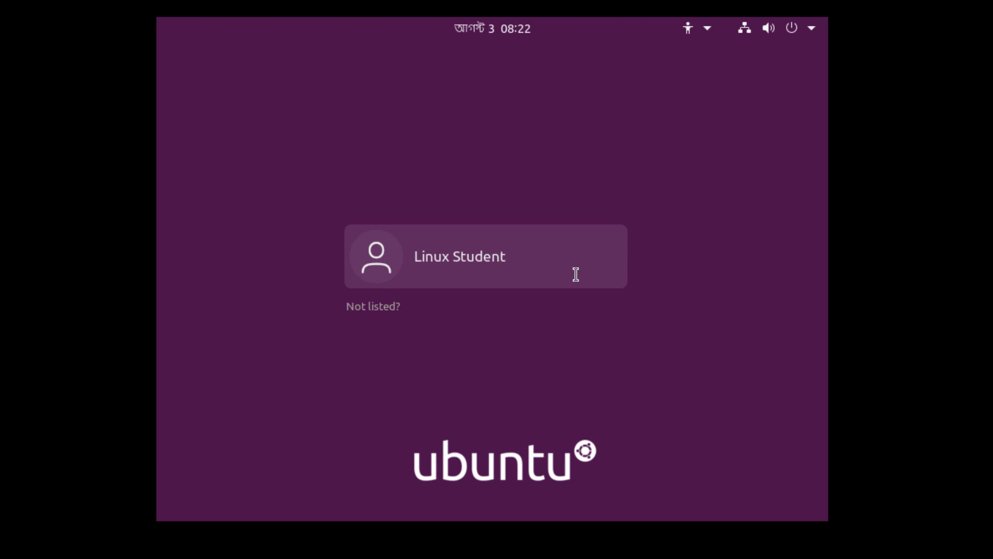
pyautogui.click(505, 255)
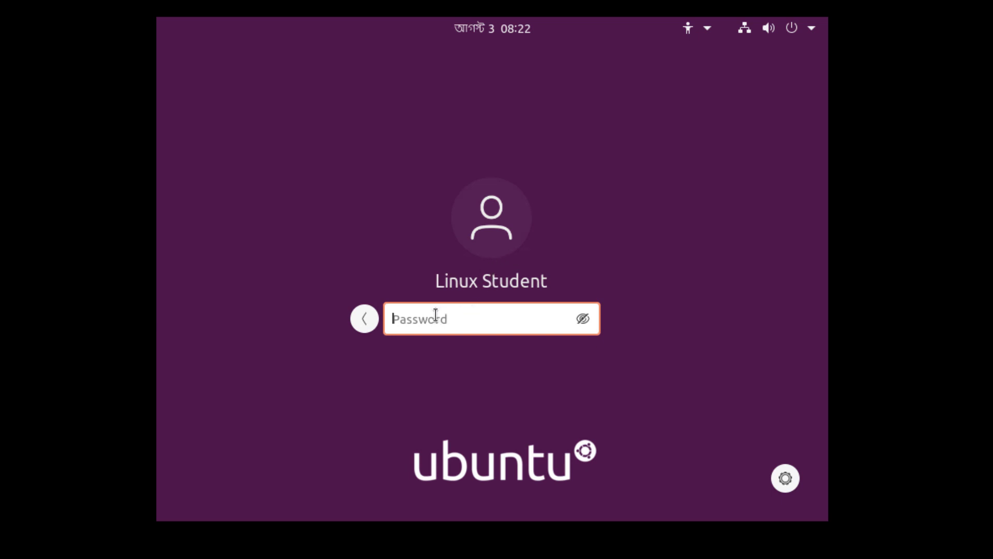
pyautogui.write('••••••')
pyautogui.press('Return')
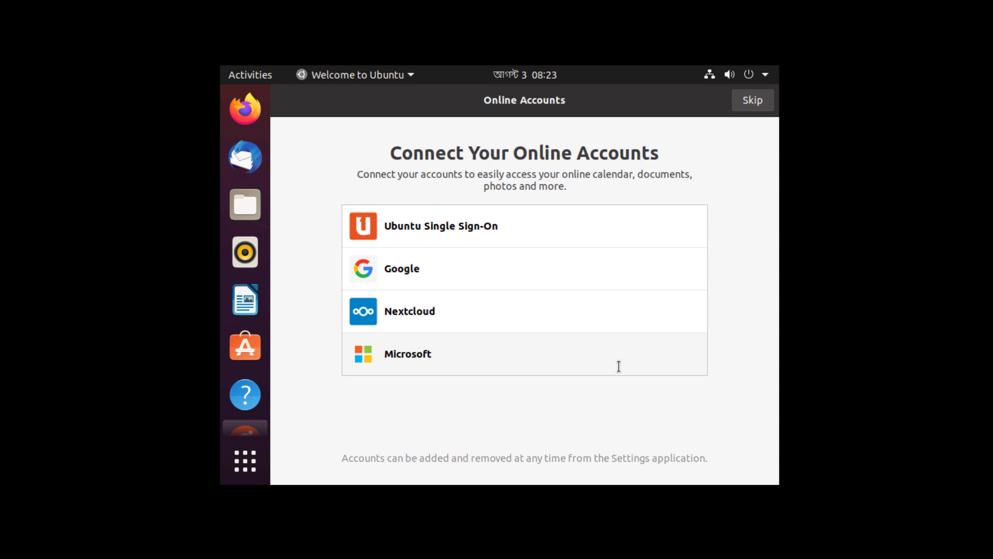
# - Skip online accounts and Livepatch, and choose not to send system info
pyautogui.click(751, 102)
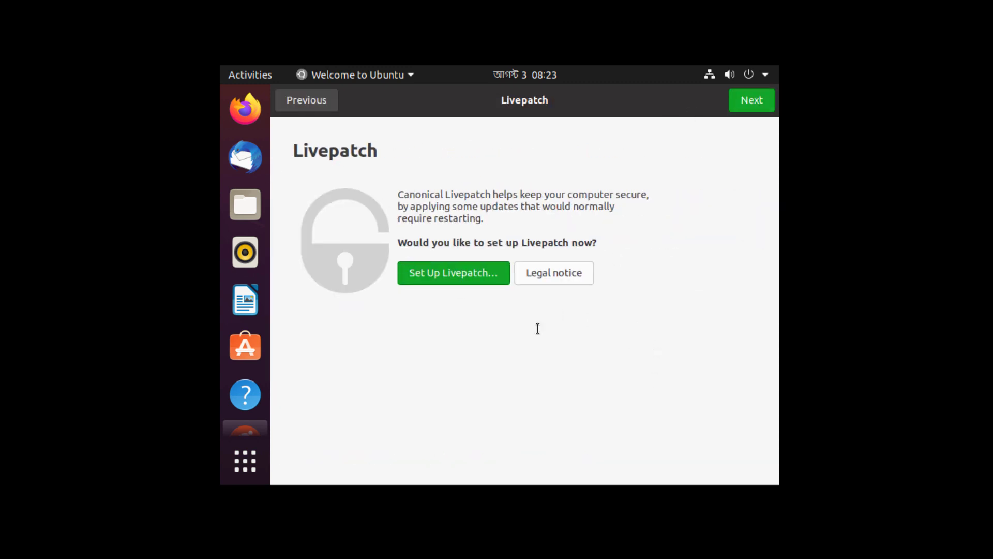
pyautogui.click(761, 100)
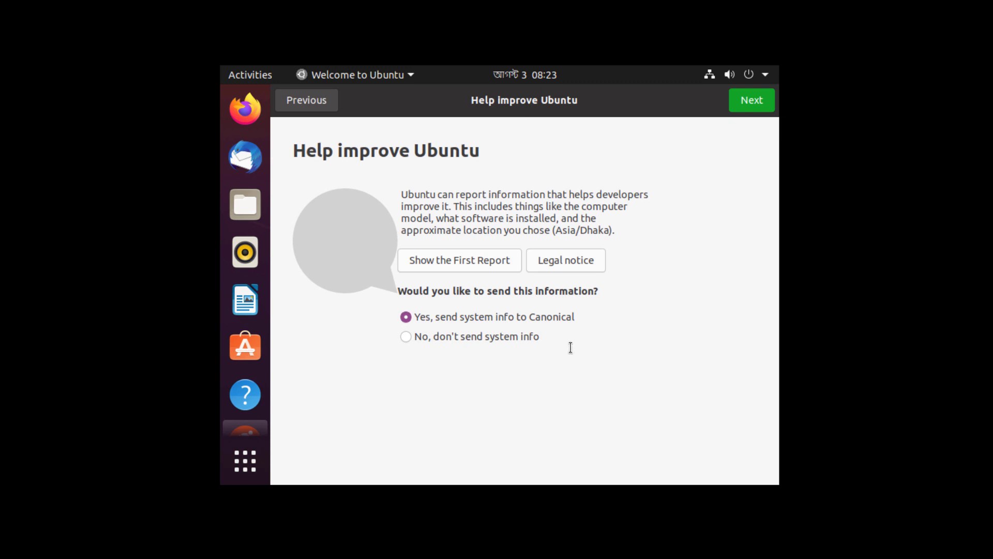
pyautogui.click(485, 338)
pyautogui.click(749, 106)
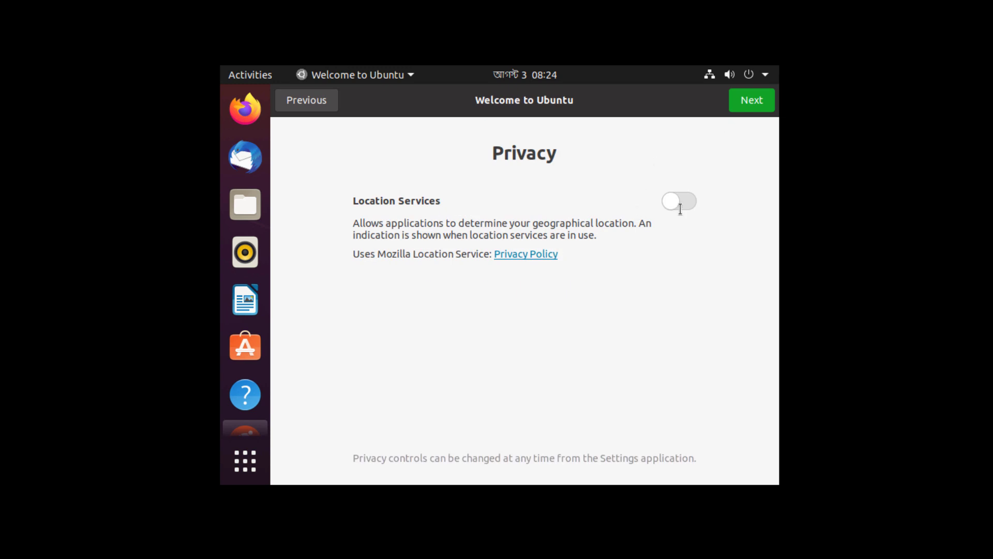
# - Continue past the location services page and finish the welcome wizard
pyautogui.click(752, 99)
pyautogui.scroll(-2, 510, 234)
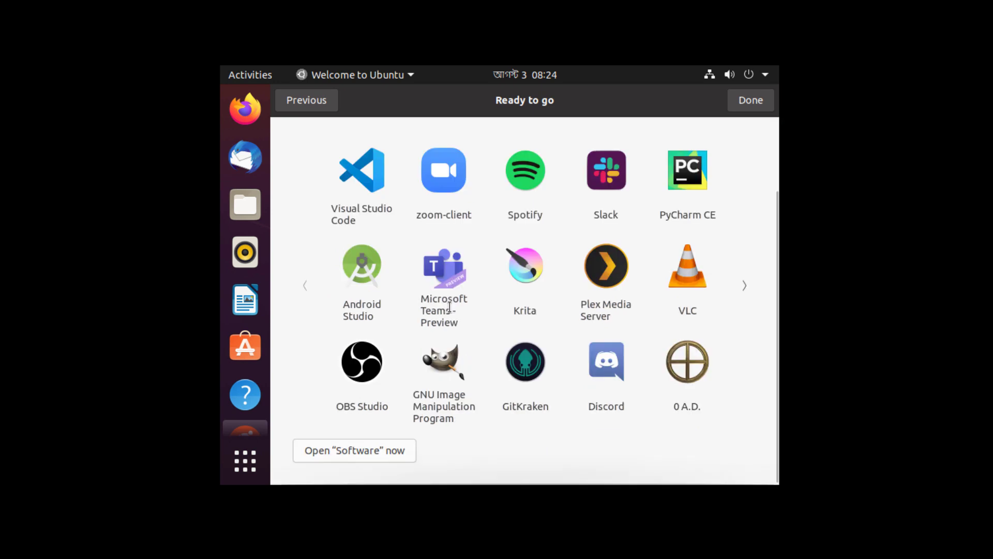
pyautogui.scroll(2, 470, 310)
pyautogui.scroll(-1, 484, 260)
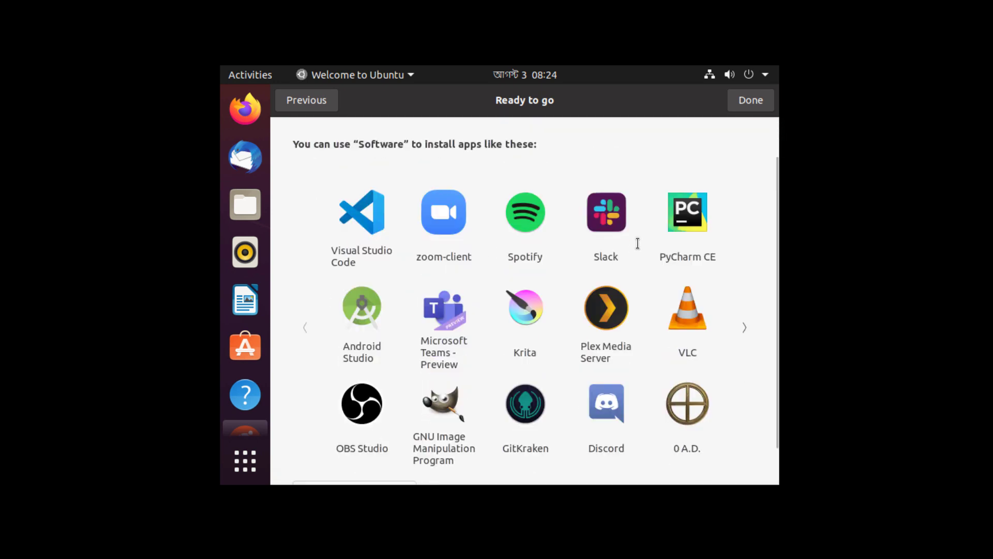
pyautogui.scroll(-1, 604, 264)
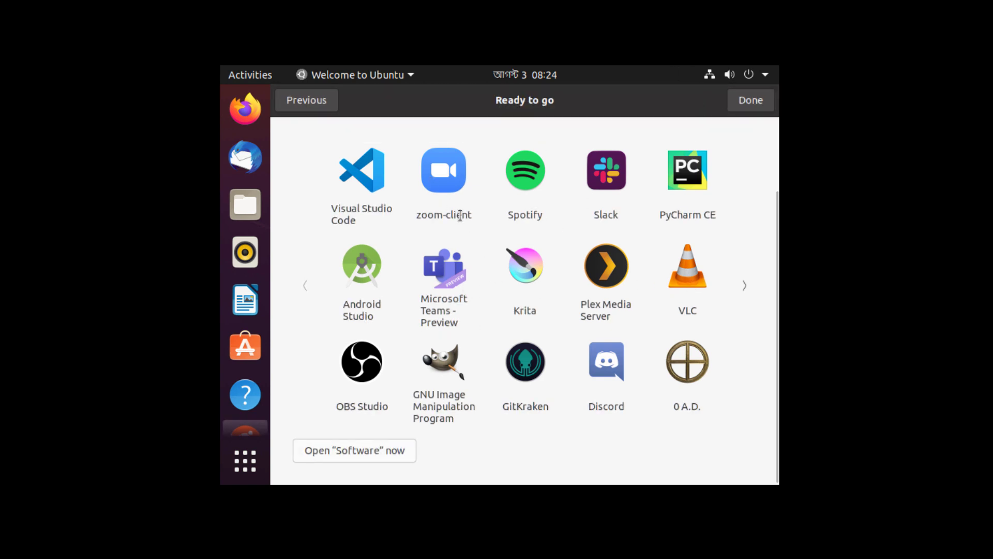
pyautogui.scroll(2, 471, 229)
pyautogui.scroll(-2, 471, 229)
pyautogui.scroll(2, 614, 259)
pyautogui.scroll(-2, 656, 316)
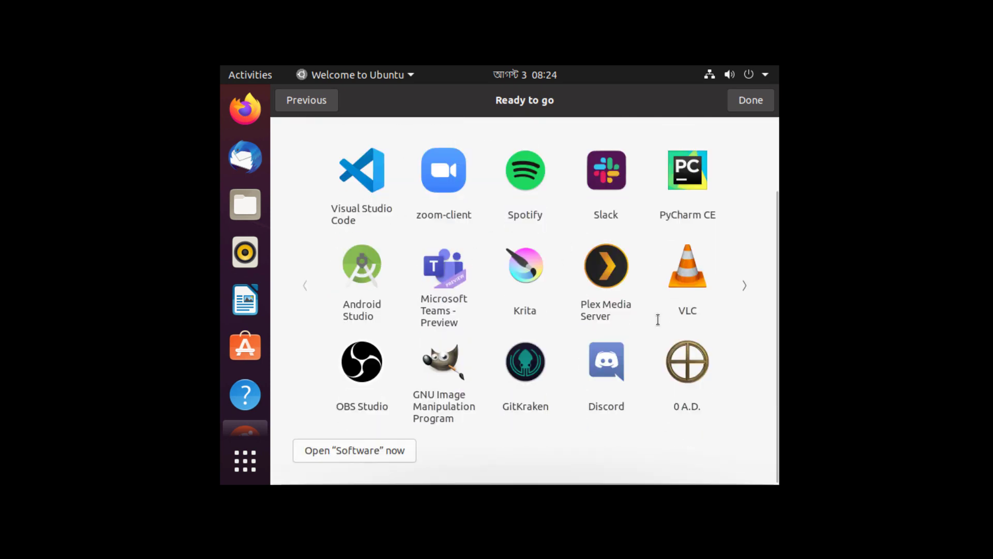
pyautogui.scroll(3, 658, 310)
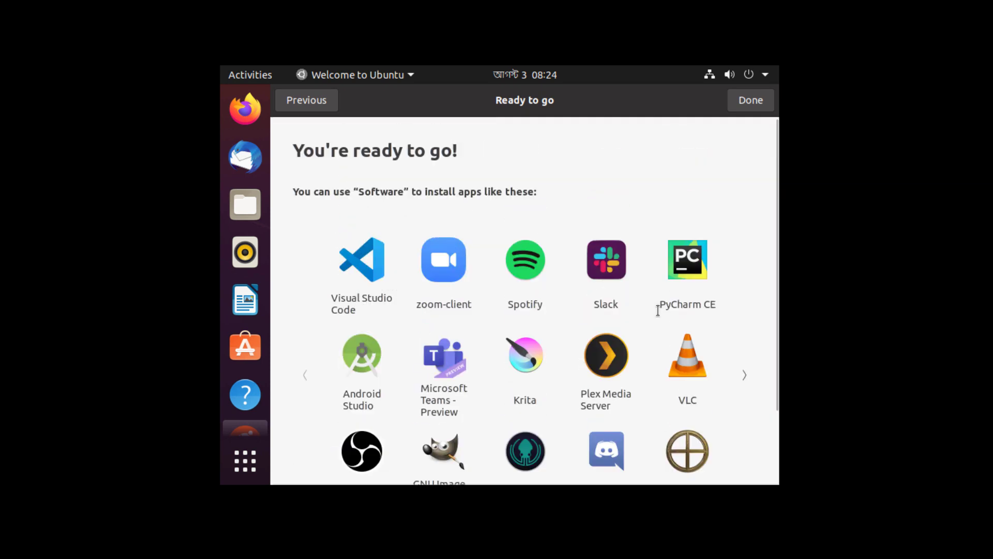
pyautogui.scroll(-3, 656, 310)
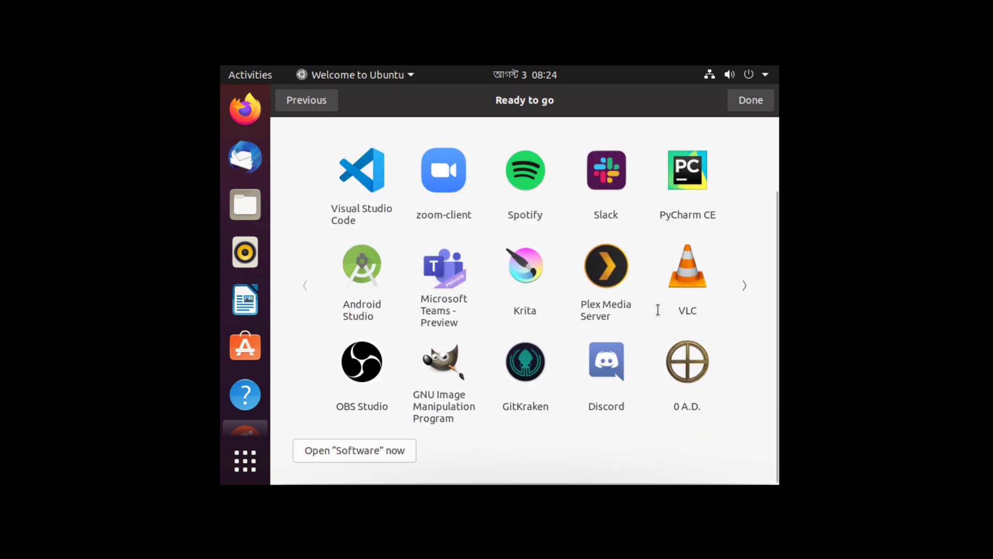
pyautogui.scroll(3, 660, 303)
pyautogui.click(747, 101)
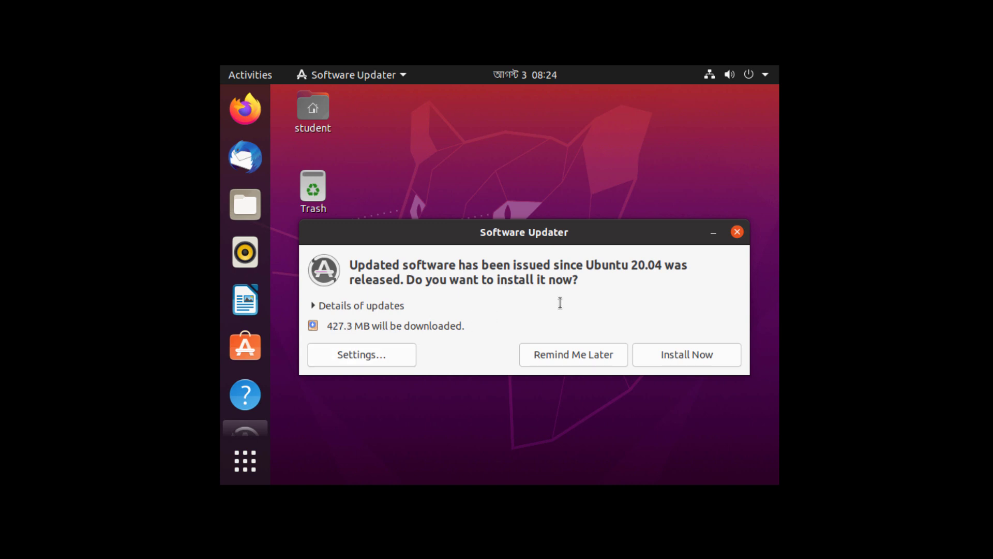
# - Postpone the updates with Remind Me Later and browse the Display Settings resolution list
pyautogui.moveTo(508, 231)
pyautogui.mouseDown()
pyautogui.moveTo(511, 210)
pyautogui.moveTo(529, 219)
pyautogui.moveTo(511, 242)
pyautogui.mouseUp()
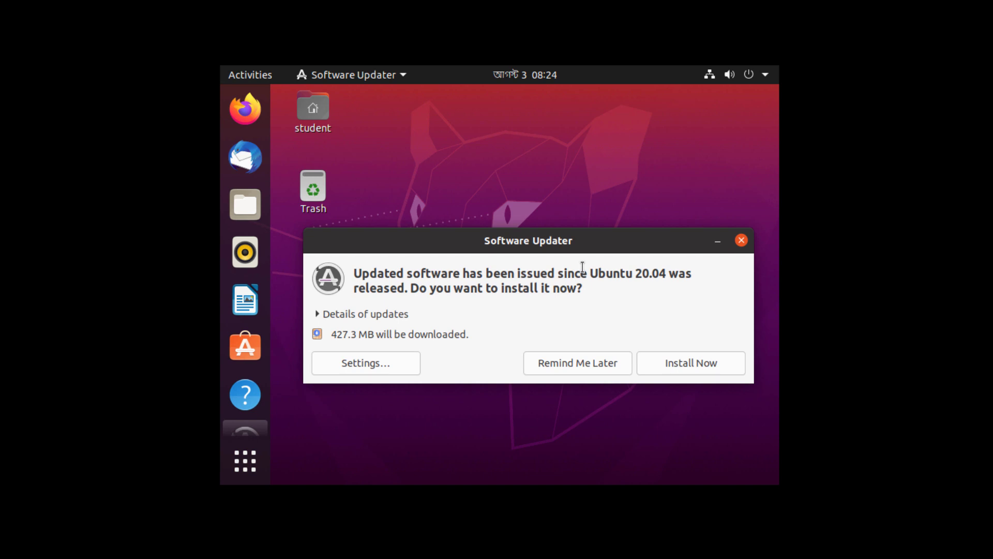
pyautogui.click(574, 362)
pyautogui.rightClick(466, 216)
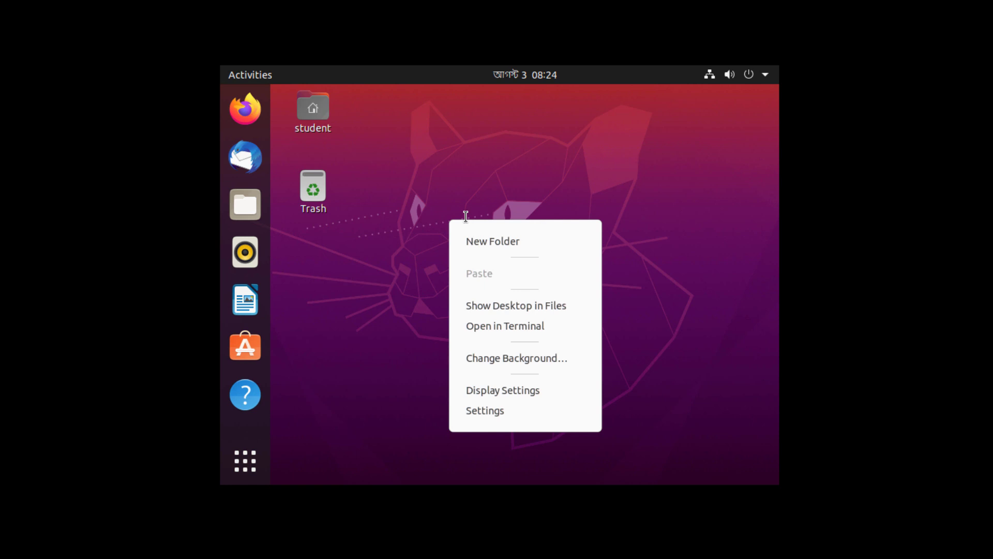
pyautogui.click(544, 390)
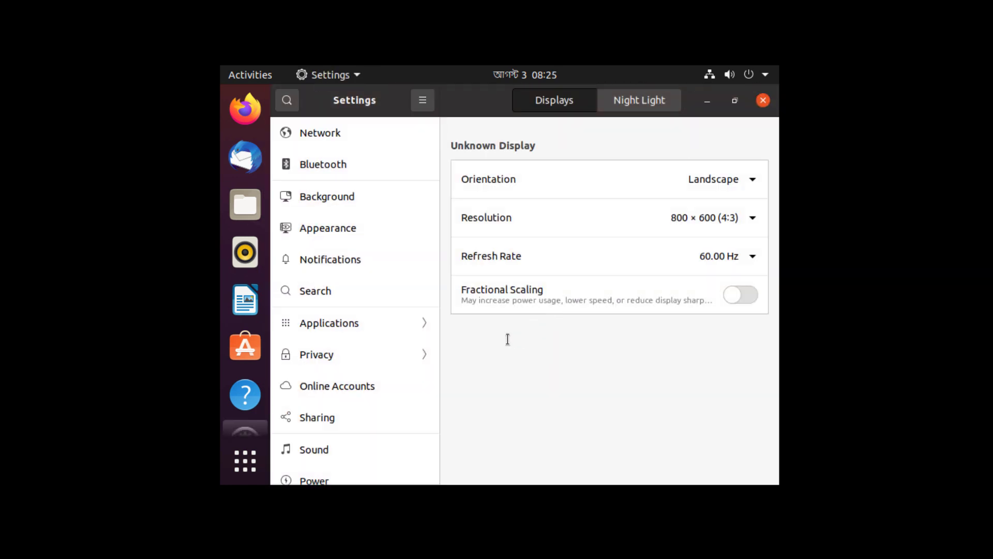
pyautogui.click(729, 213)
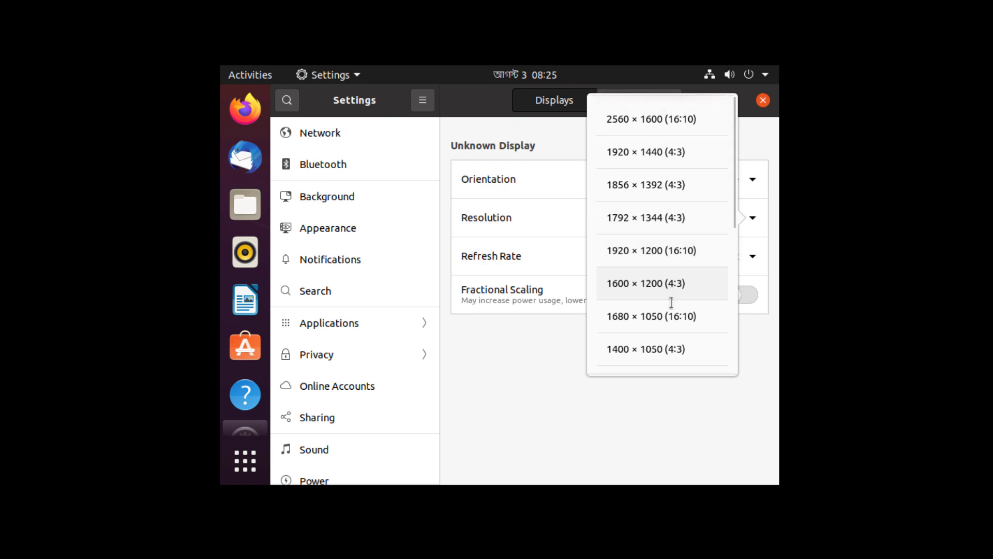
pyautogui.scroll(-2, 670, 326)
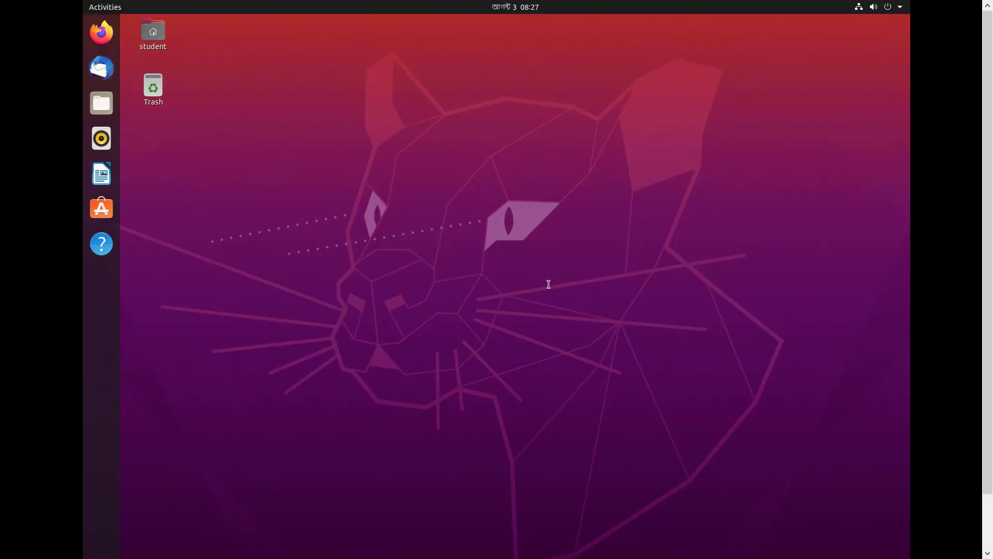
# - Lock the Ubuntu screen from the top-right system menu, then dismiss the lock screen
pyautogui.click(899, 7)
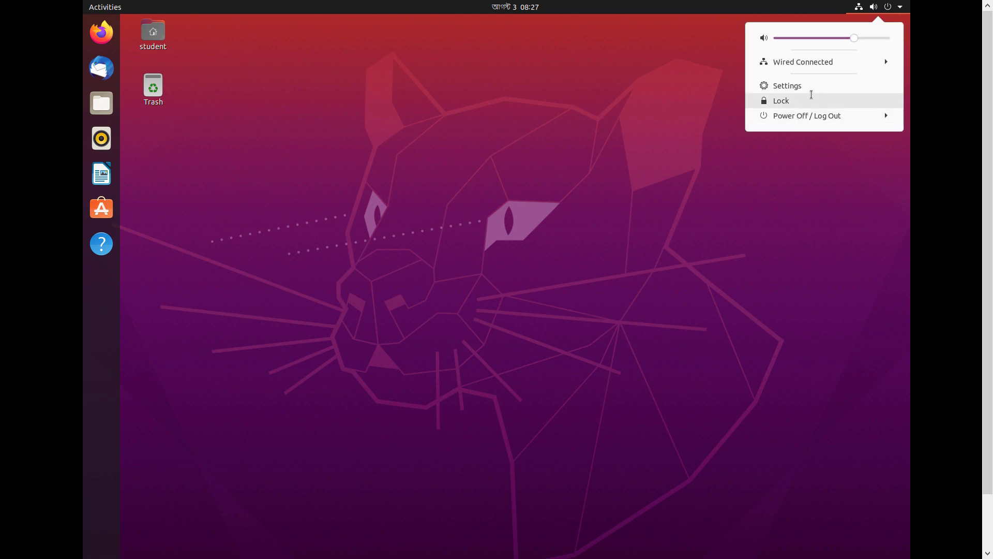
pyautogui.click(807, 101)
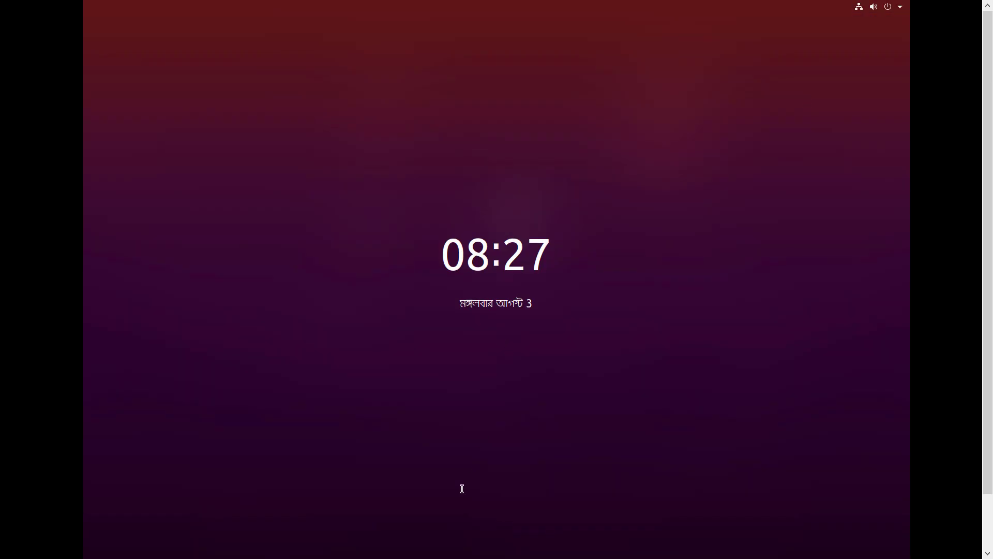
pyautogui.click(507, 140)
# - Choose Power Off / Log Out > Power Off… and confirm to power off VM1-Ubuntu20-Desktop
pyautogui.click(899, 6)
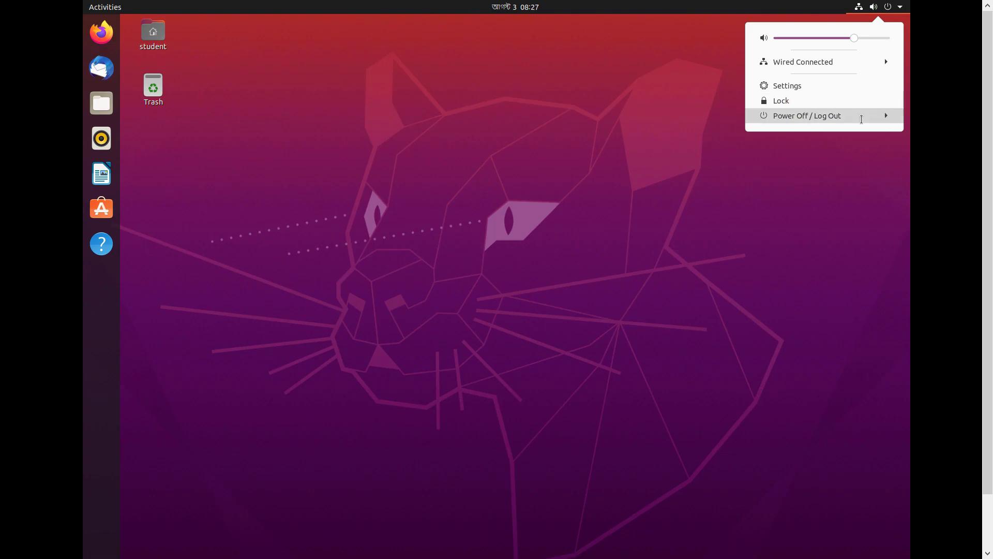
pyautogui.click(861, 118)
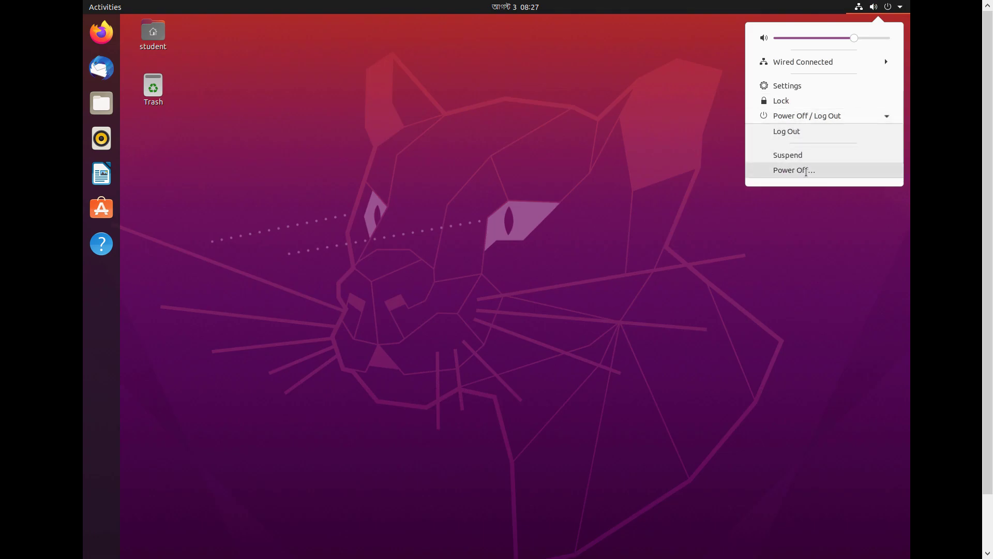
pyautogui.click(818, 170)
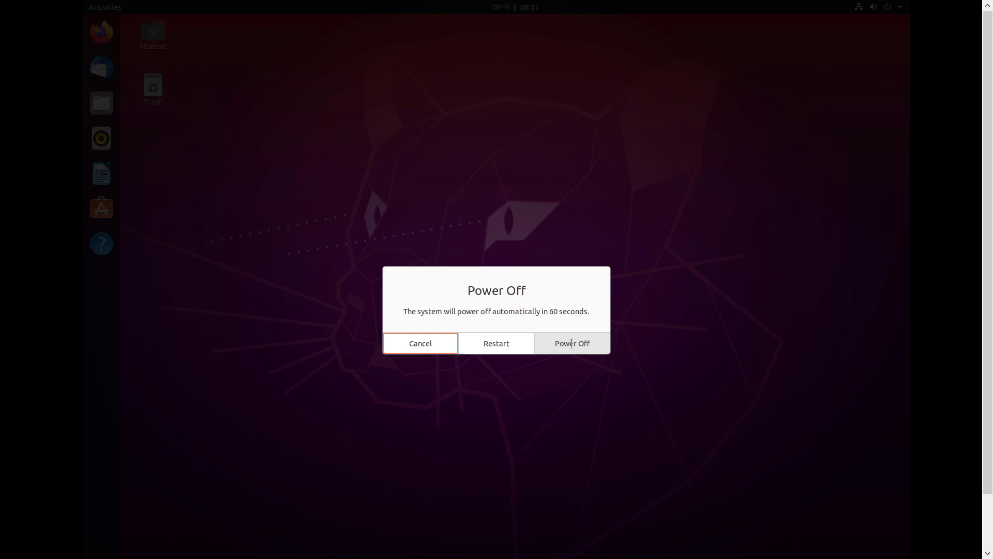
pyautogui.click(571, 343)
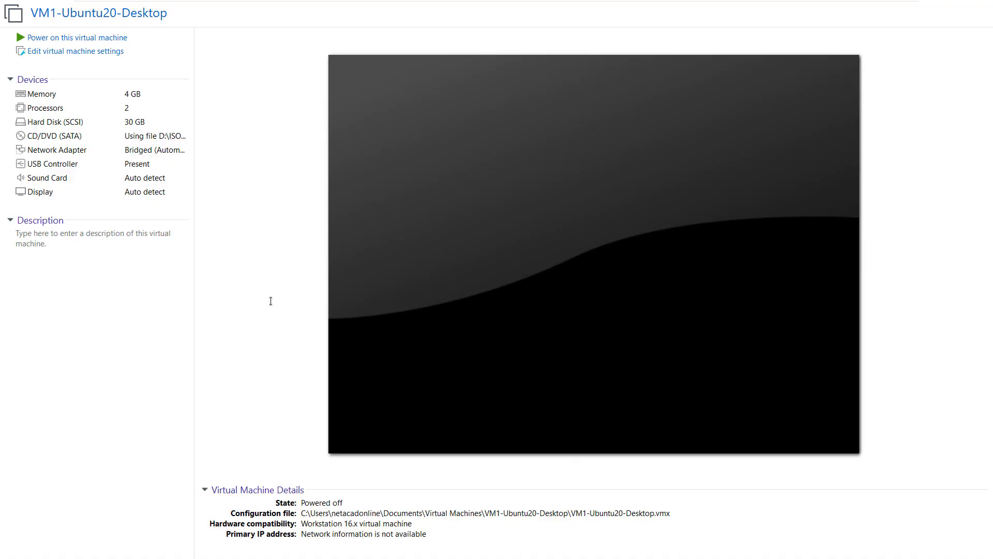